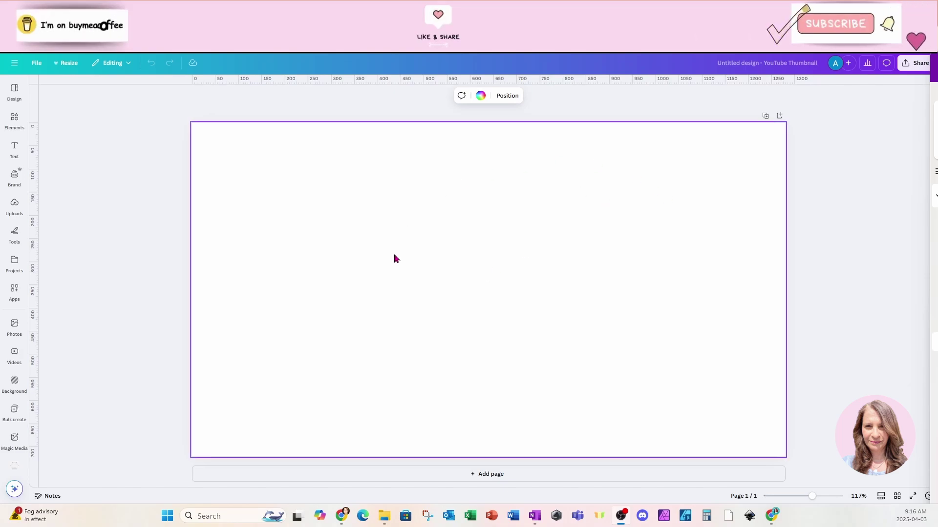
Step: Add the beach couple photo from Recently used elements to the blank thumbnail page
{"action": "left_click", "coordinate": [15, 125]}
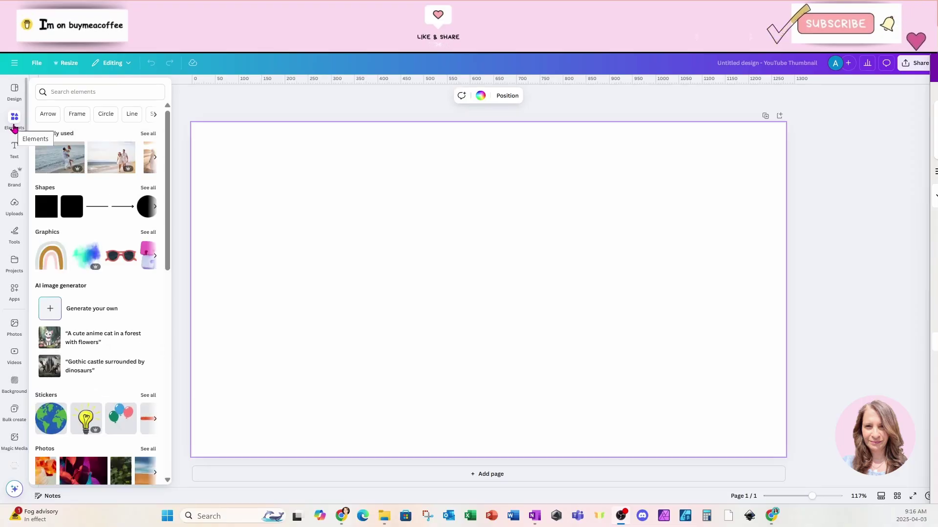
{"action": "left_click", "coordinate": [43, 160]}
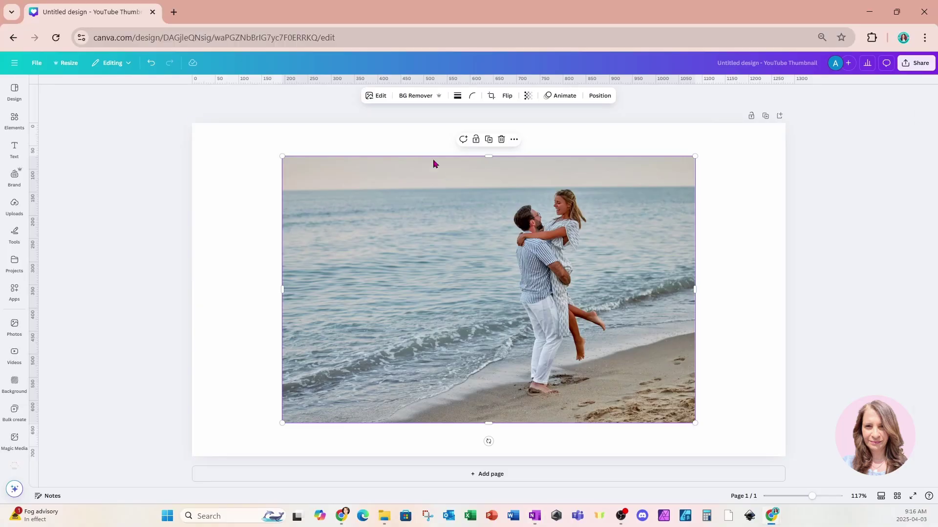
Step: Apply the Aria filter from the Vivid filter group to the beach photo
{"action": "left_click", "coordinate": [380, 96]}
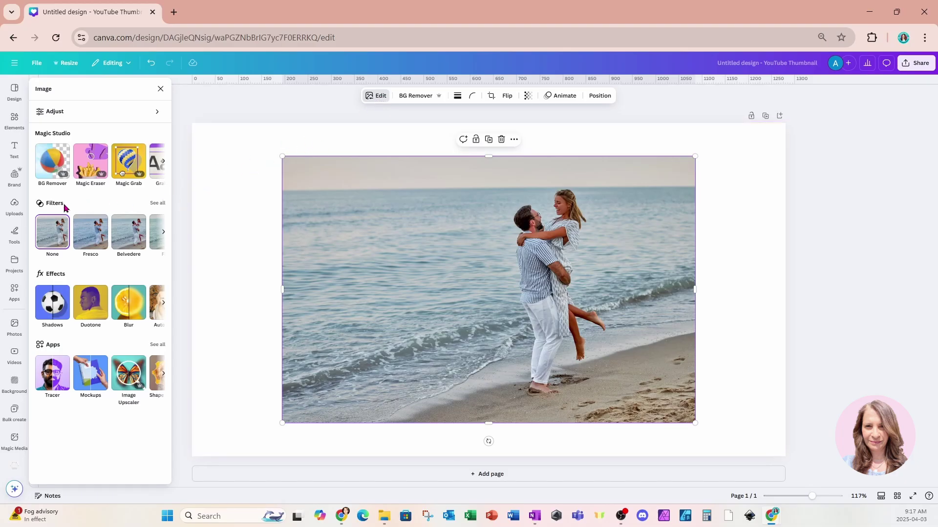
{"action": "left_click", "coordinate": [157, 204]}
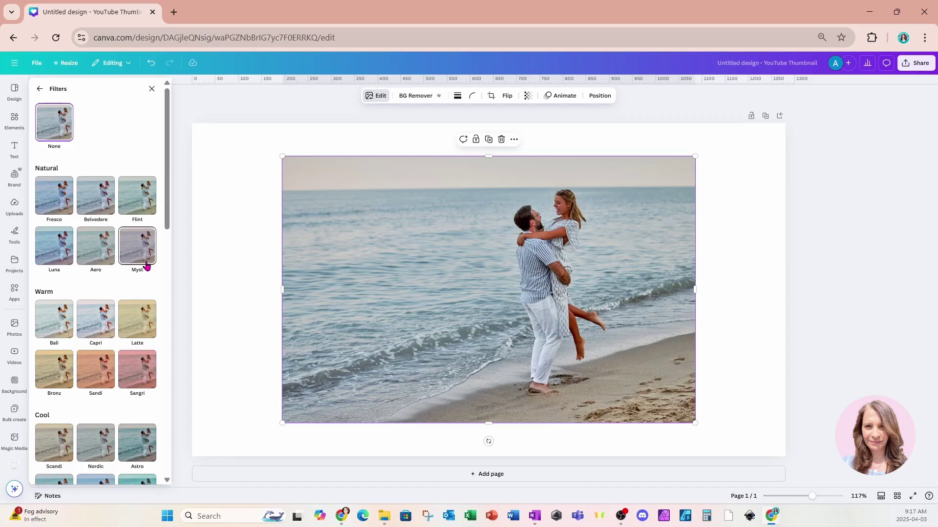
{"action": "scroll", "coordinate": [122, 308], "scroll_direction": "down", "scroll_amount": 2}
{"action": "scroll", "coordinate": [122, 309], "scroll_direction": "down", "scroll_amount": 1}
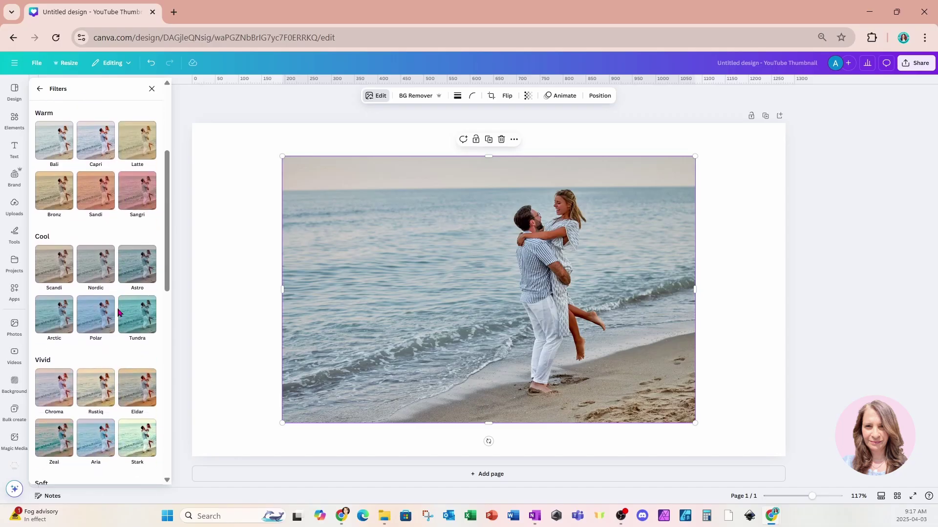
{"action": "scroll", "coordinate": [120, 313], "scroll_direction": "down", "scroll_amount": 2}
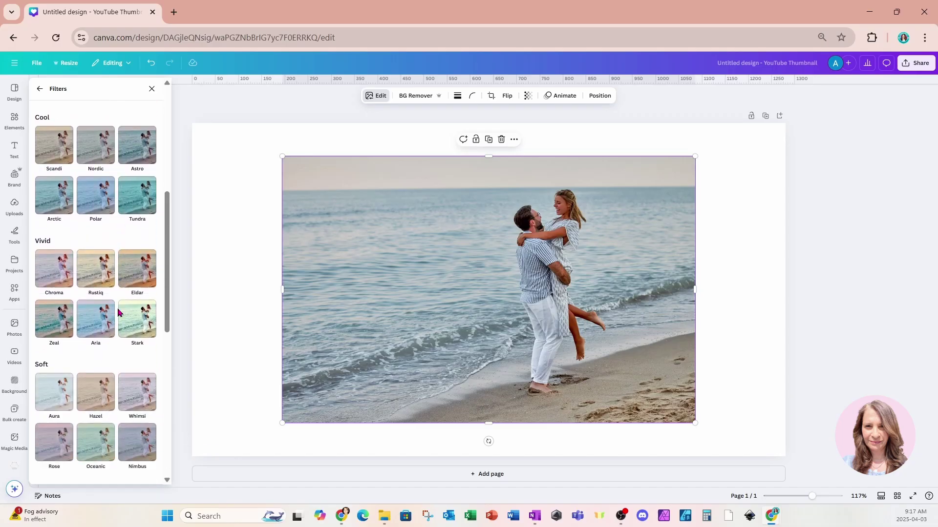
{"action": "left_click", "coordinate": [91, 328]}
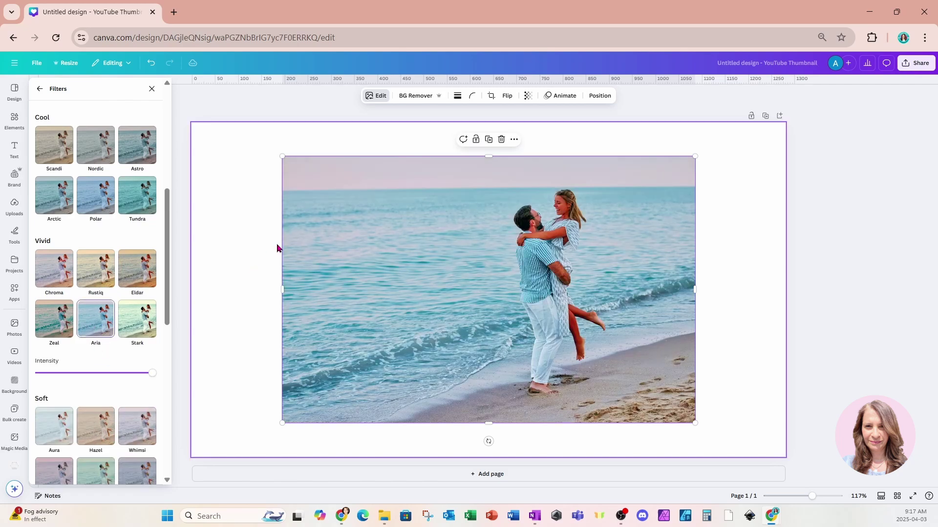
{"action": "left_click", "coordinate": [255, 236]}
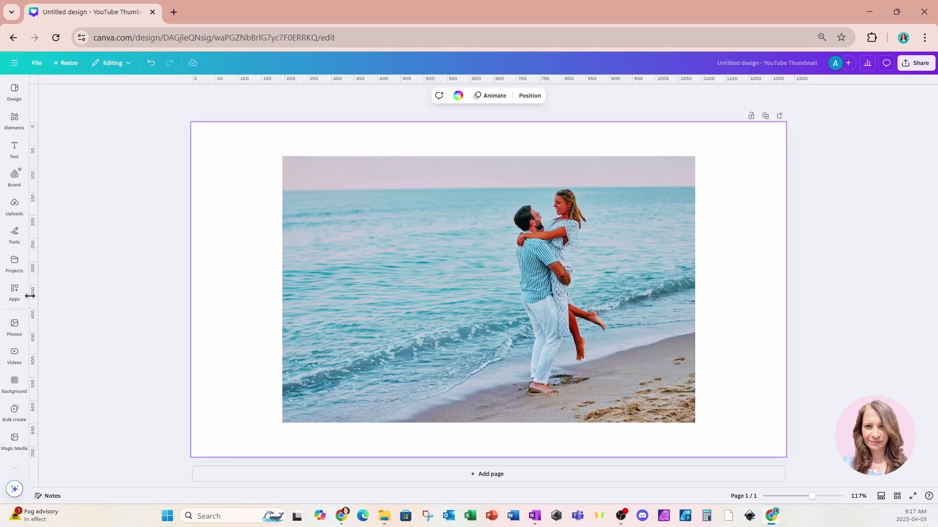
Step: Search the apps for 'split' and launch the Image Divider app
{"action": "left_click", "coordinate": [14, 292]}
{"action": "left_click", "coordinate": [81, 93]}
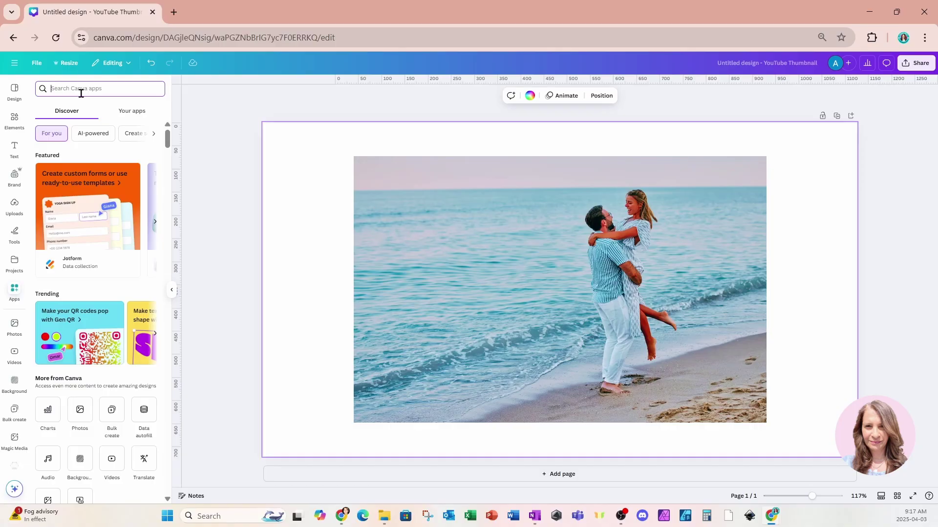
{"action": "type", "text": "split"}
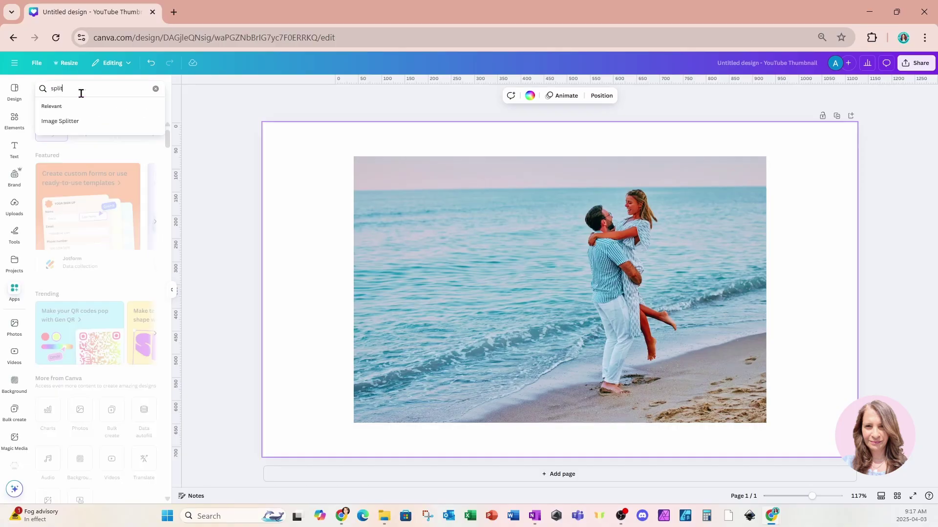
{"action": "key", "text": "Return"}
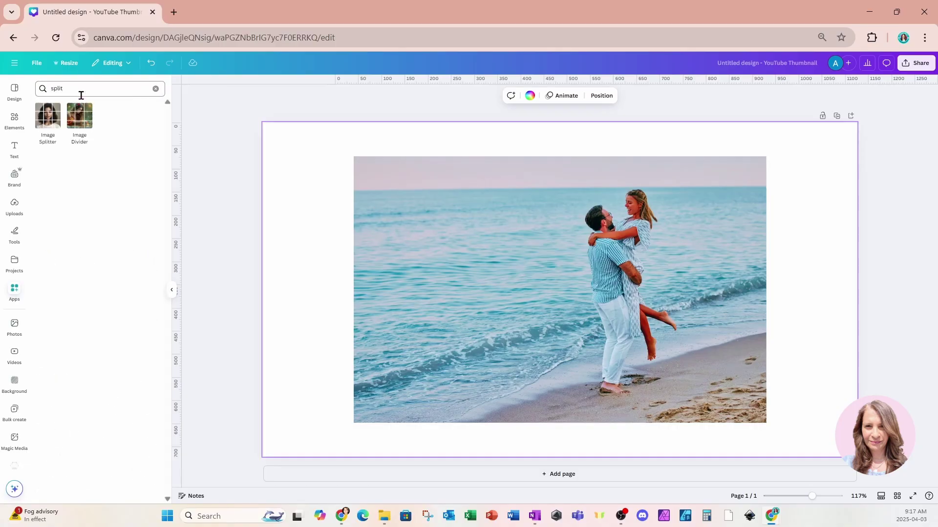
{"action": "left_click", "coordinate": [84, 124]}
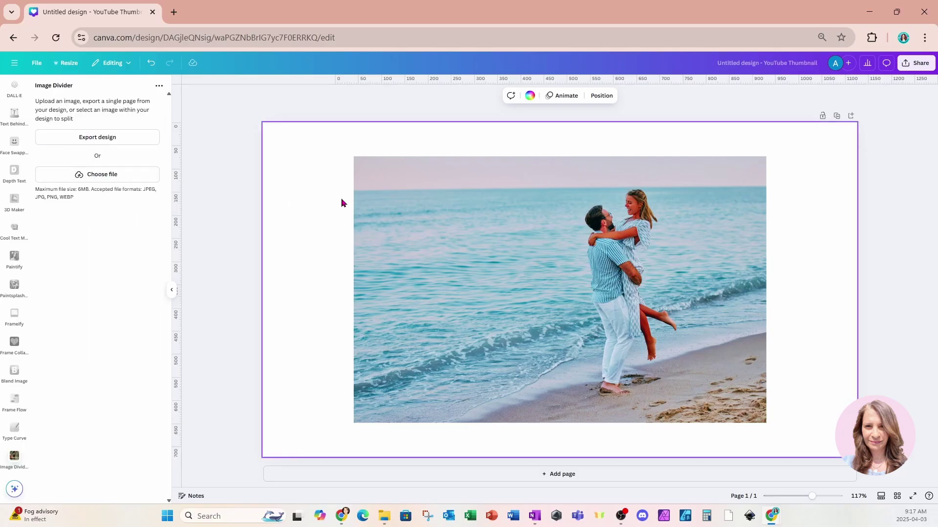
Step: Load the beach photo into Image Divider with 6 columns and 1 row
{"action": "left_click", "coordinate": [391, 203]}
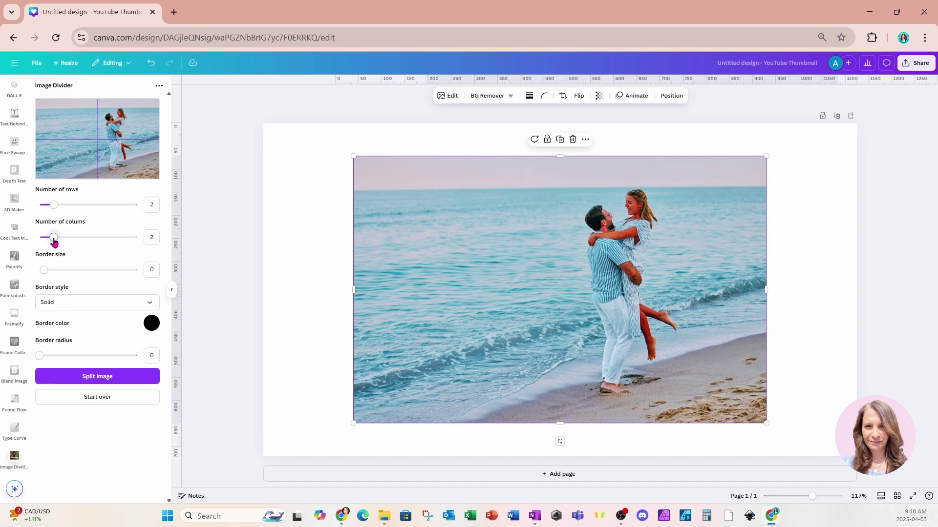
{"action": "left_click_drag", "start_coordinate": [54, 239], "coordinate": [93, 239]}
{"action": "left_click_drag", "start_coordinate": [55, 207], "coordinate": [41, 205]}
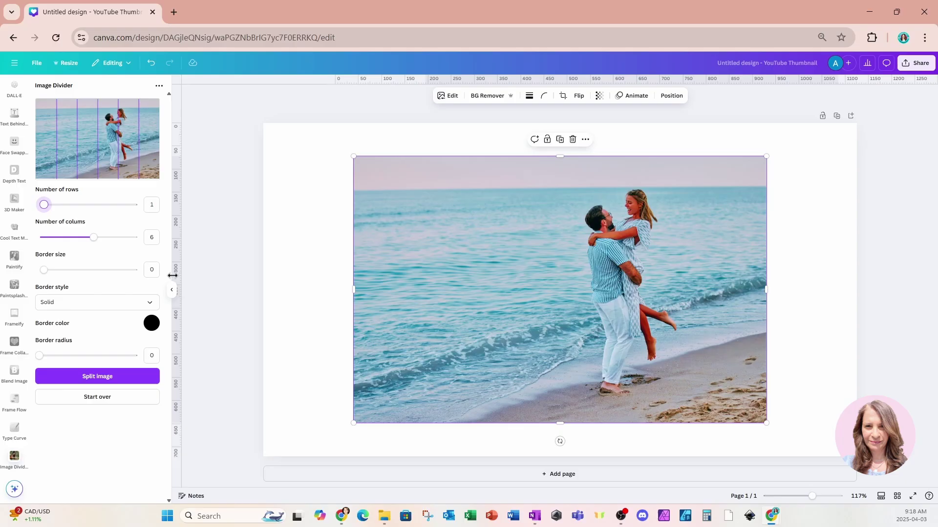
Step: Set the split's border size to 2 and its colour to Gray
{"action": "double_click", "coordinate": [155, 270]}
{"action": "type", "text": "2"}
{"action": "left_click", "coordinate": [152, 324]}
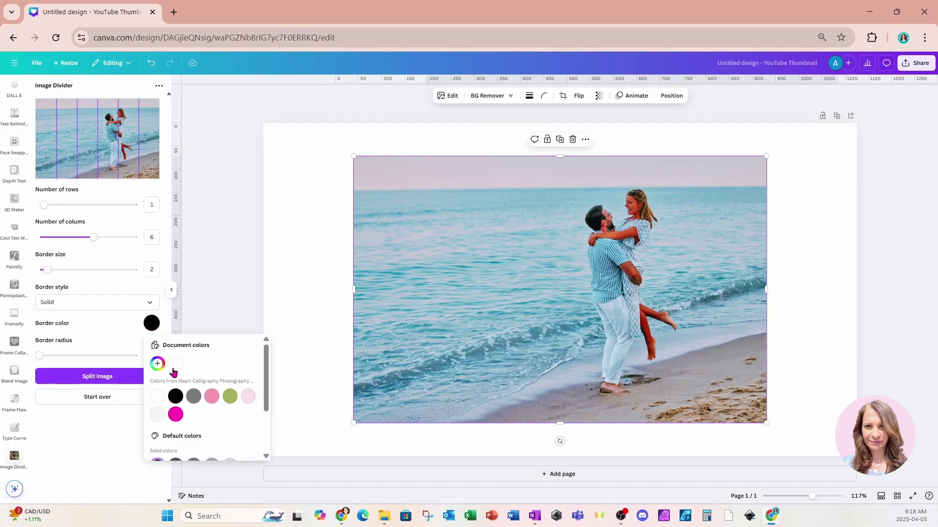
{"action": "scroll", "coordinate": [239, 413], "scroll_direction": "down", "scroll_amount": 2}
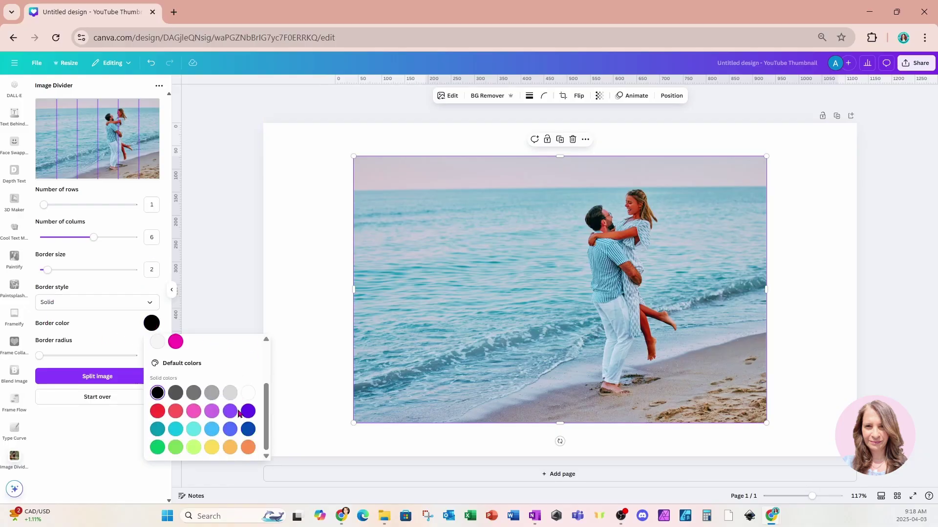
{"action": "left_click", "coordinate": [212, 397]}
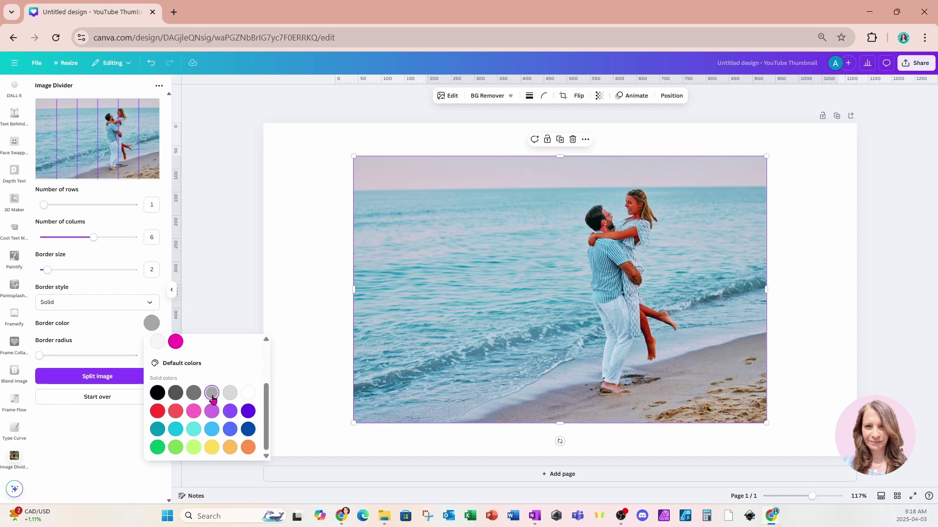
{"action": "left_click", "coordinate": [110, 329]}
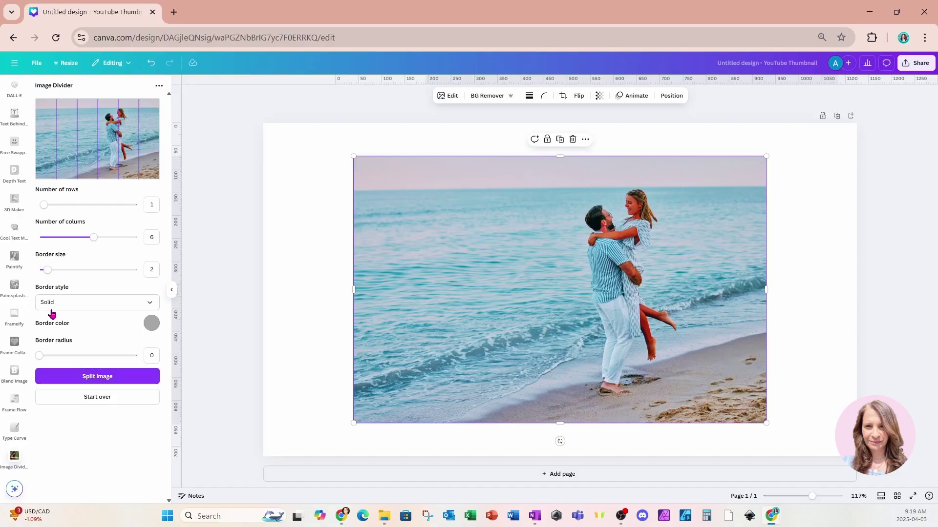
Step: Split the photo, add a second page, and place strips 3 through 6 on it
{"action": "left_click", "coordinate": [60, 376]}
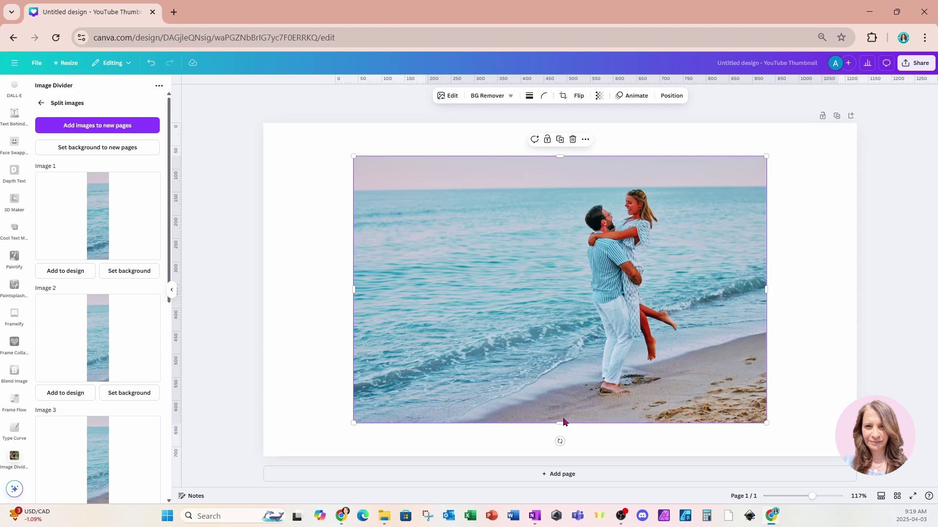
{"action": "left_click", "coordinate": [524, 474]}
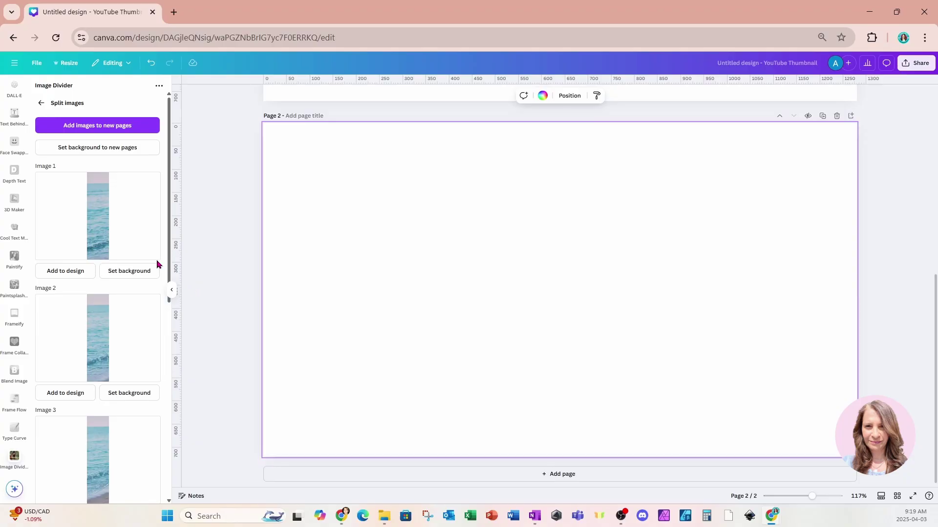
{"action": "scroll", "coordinate": [126, 317], "scroll_direction": "down", "scroll_amount": 1}
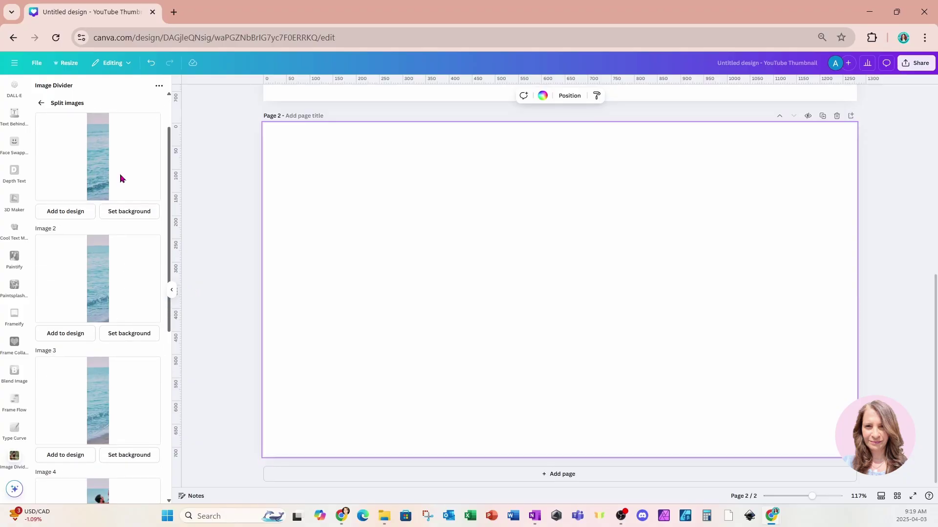
{"action": "scroll", "coordinate": [122, 178], "scroll_direction": "down", "scroll_amount": 3}
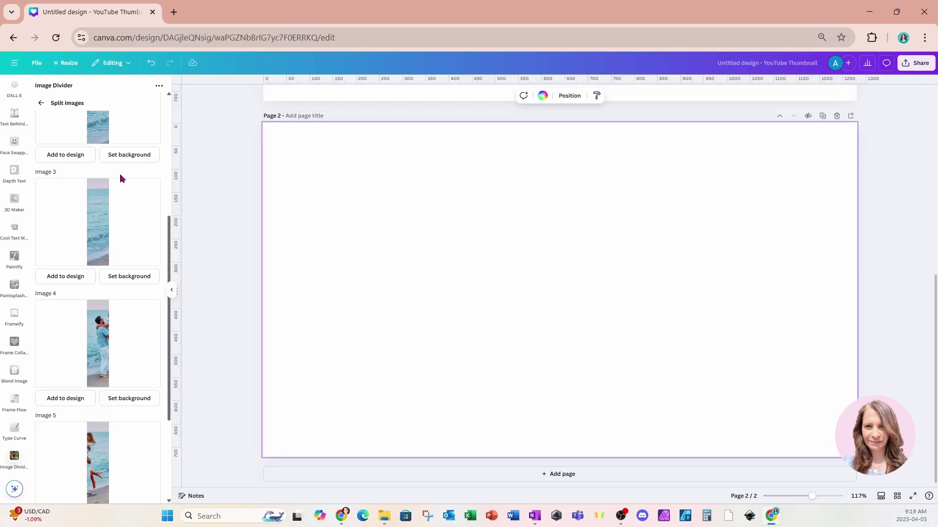
{"action": "left_click", "coordinate": [77, 281]}
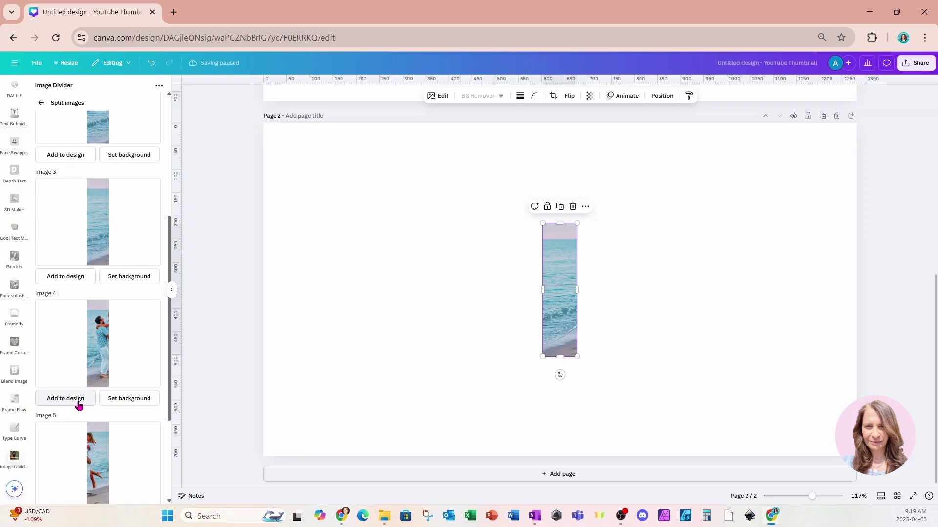
{"action": "left_click", "coordinate": [77, 404]}
{"action": "scroll", "coordinate": [78, 404], "scroll_direction": "down", "scroll_amount": 1}
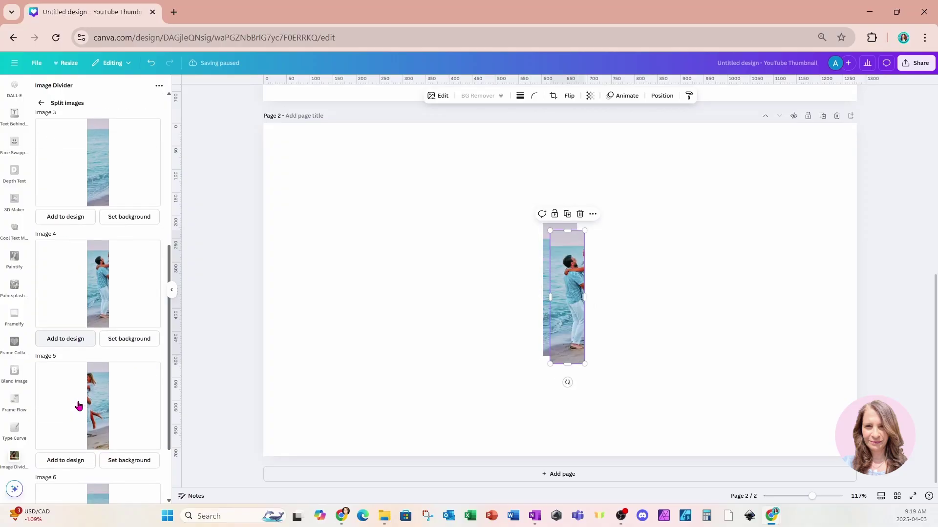
{"action": "left_click", "coordinate": [72, 464]}
{"action": "scroll", "coordinate": [69, 464], "scroll_direction": "down", "scroll_amount": 2}
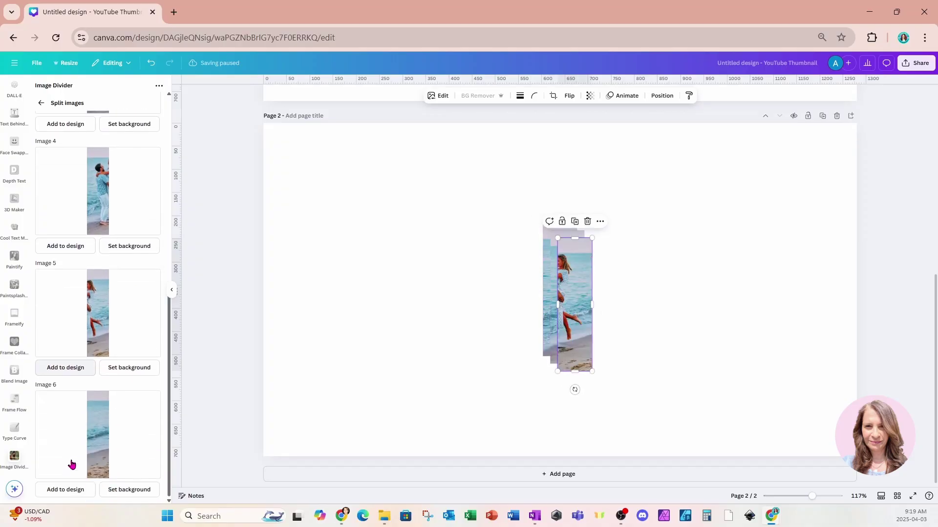
{"action": "left_click", "coordinate": [62, 490]}
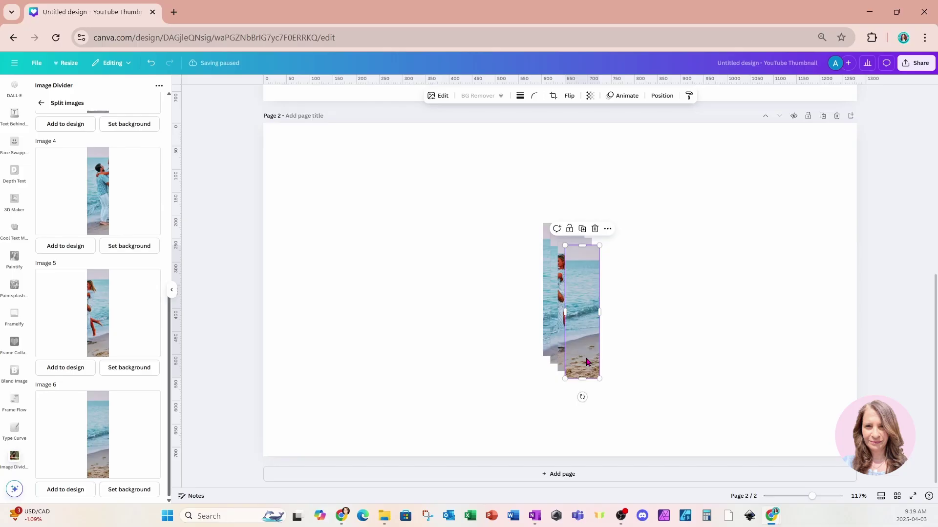
Step: Arrange the four strips in an evenly spaced row and enlarge them together
{"action": "left_click_drag", "start_coordinate": [587, 361], "coordinate": [669, 345]}
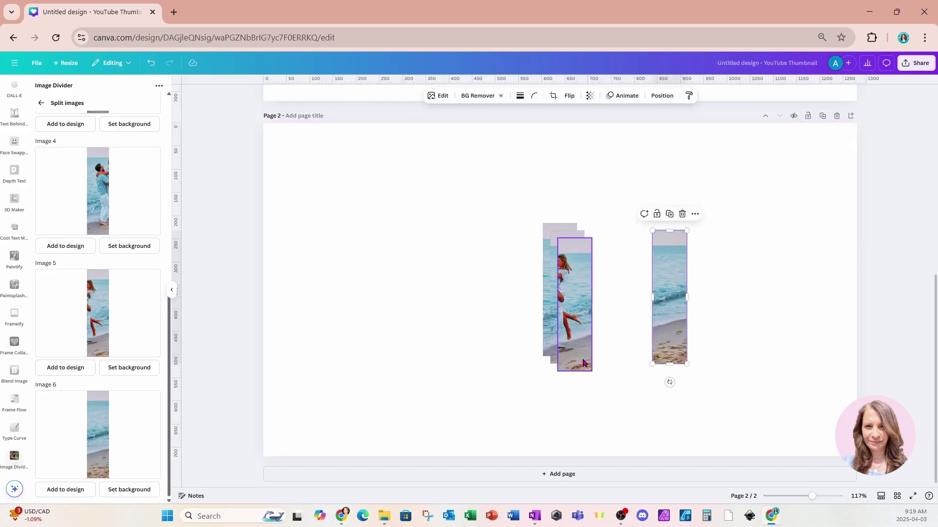
{"action": "left_click_drag", "start_coordinate": [584, 363], "coordinate": [515, 359]}
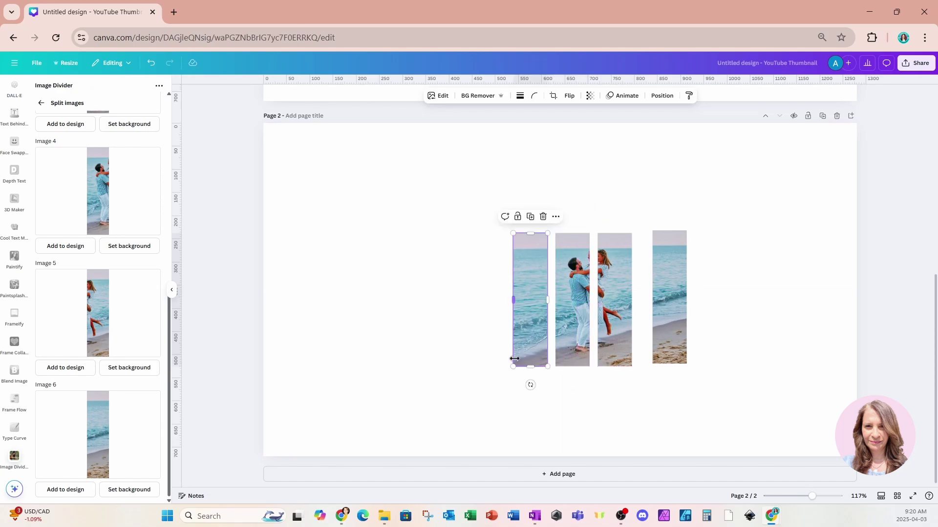
{"action": "left_click_drag", "start_coordinate": [659, 343], "coordinate": [656, 343]}
{"action": "left_click_drag", "start_coordinate": [473, 264], "coordinate": [777, 353]}
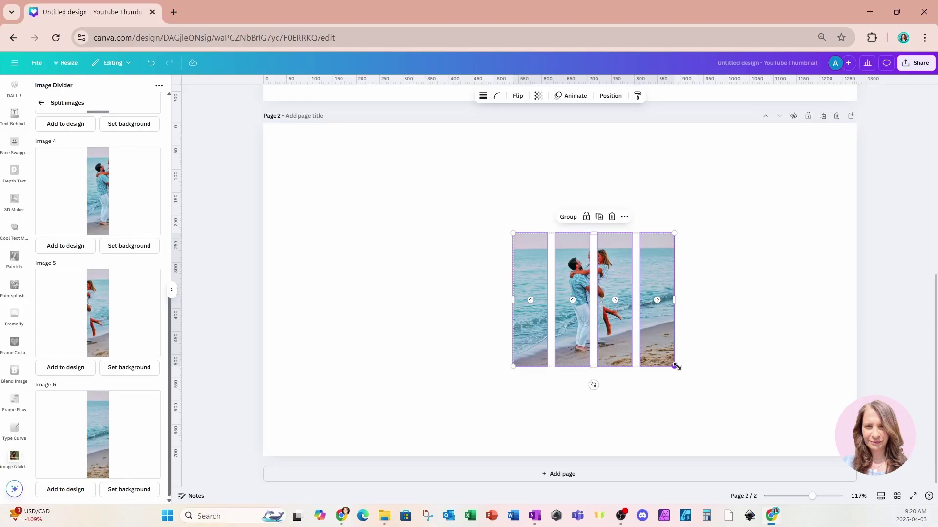
{"action": "left_click_drag", "start_coordinate": [676, 366], "coordinate": [751, 430]}
{"action": "left_click_drag", "start_coordinate": [513, 233], "coordinate": [379, 179]}
{"action": "left_click", "coordinate": [370, 352]}
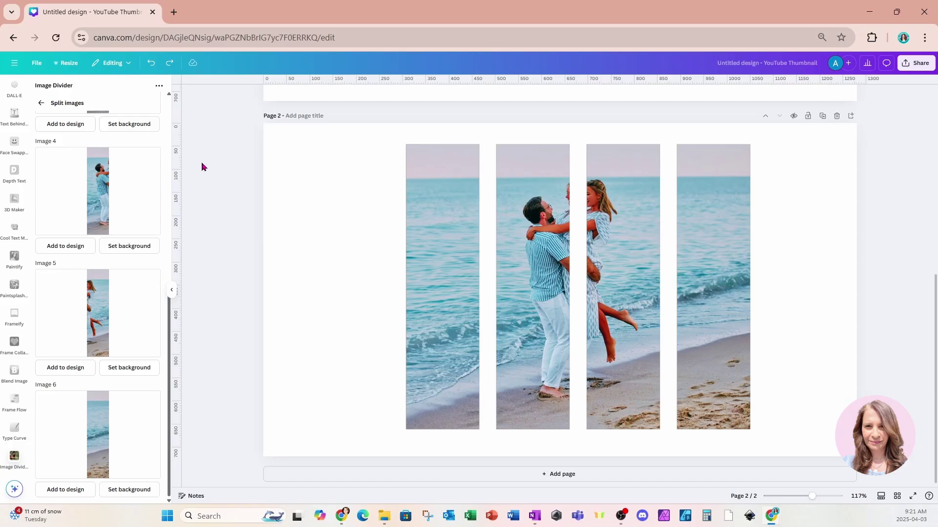
Step: Scale and reposition the original beach photo on page 1 to fill it edge to edge
{"action": "scroll", "coordinate": [424, 315], "scroll_direction": "up", "scroll_amount": 7}
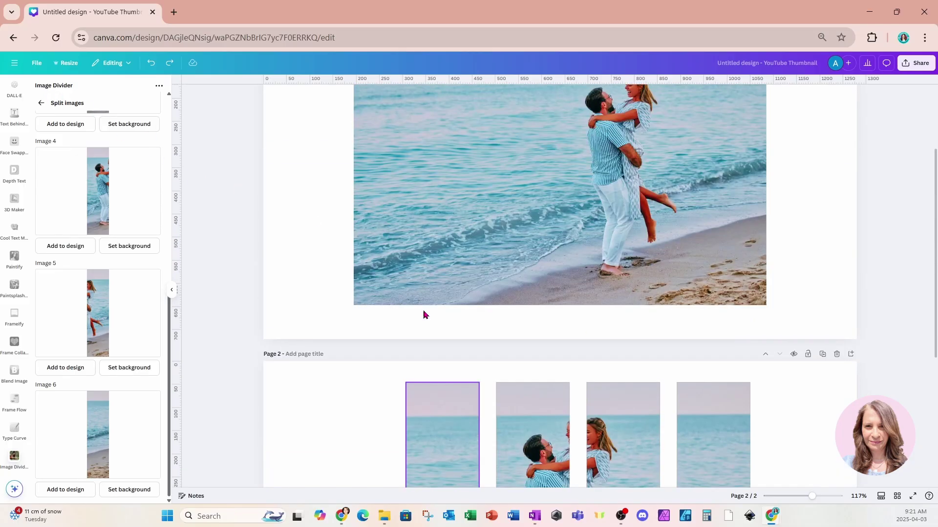
{"action": "left_click", "coordinate": [444, 235]}
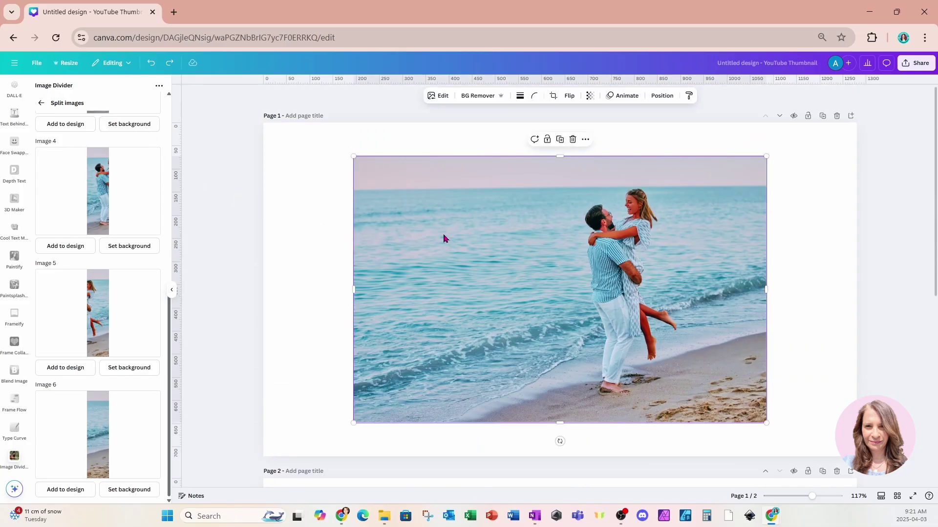
{"action": "right_click", "coordinate": [426, 348]}
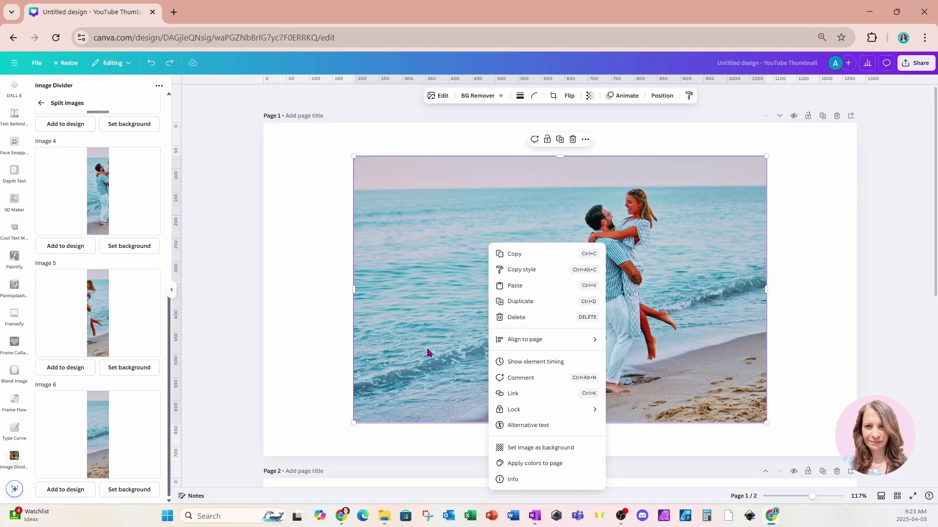
{"action": "key", "text": "Escape"}
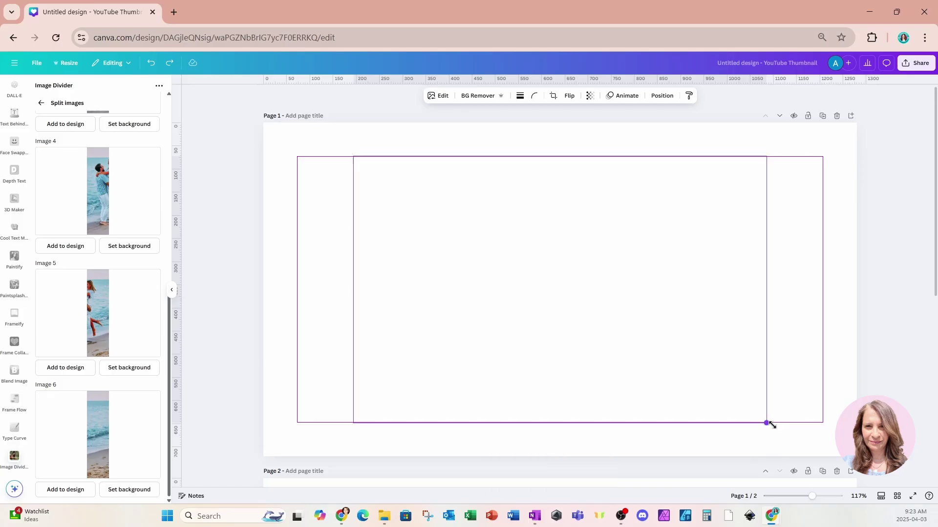
{"action": "left_click_drag", "start_coordinate": [766, 423], "coordinate": [820, 458]}
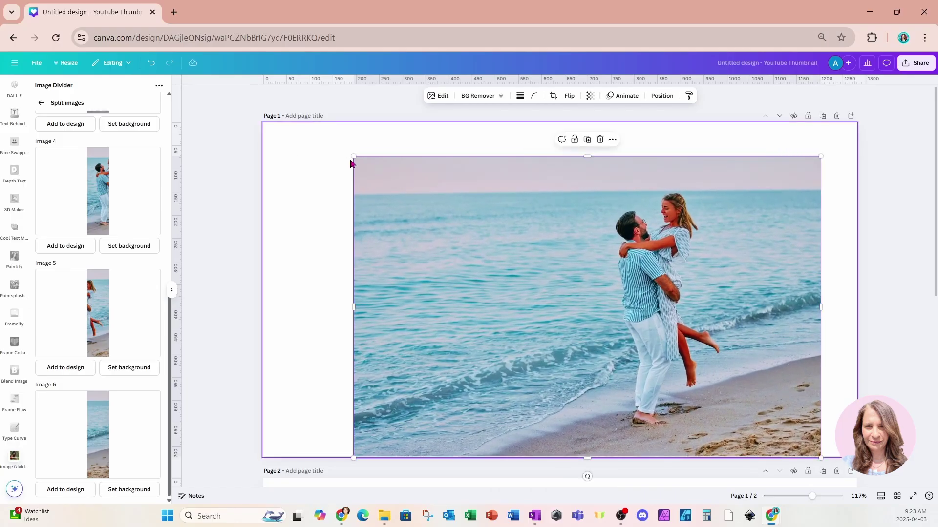
{"action": "left_click_drag", "start_coordinate": [353, 158], "coordinate": [239, 132]}
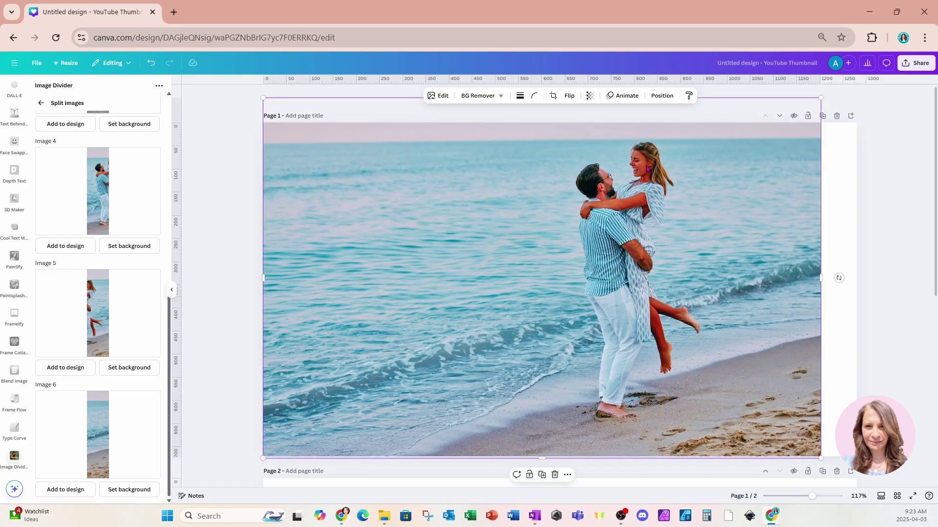
{"action": "left_click_drag", "start_coordinate": [700, 159], "coordinate": [699, 171]}
{"action": "left_click_drag", "start_coordinate": [820, 299], "coordinate": [856, 295]}
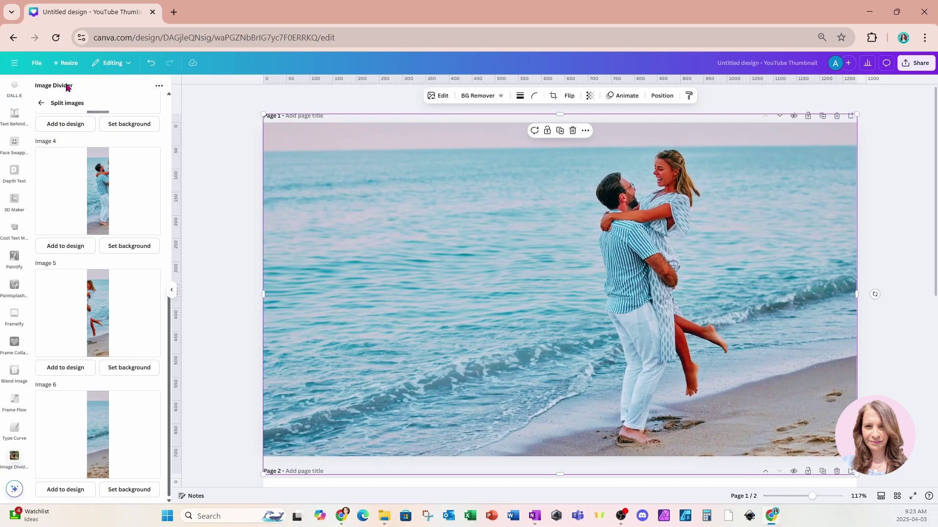
Step: Add locked custom guides with 6 columns, 0 gap and 0 margin
{"action": "left_click", "coordinate": [36, 63]}
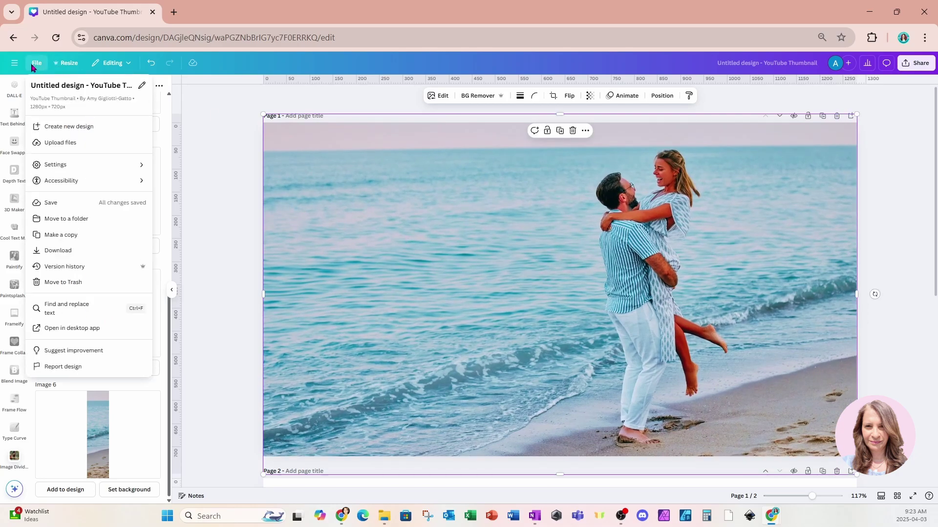
{"action": "mouse_move", "coordinate": [63, 165]}
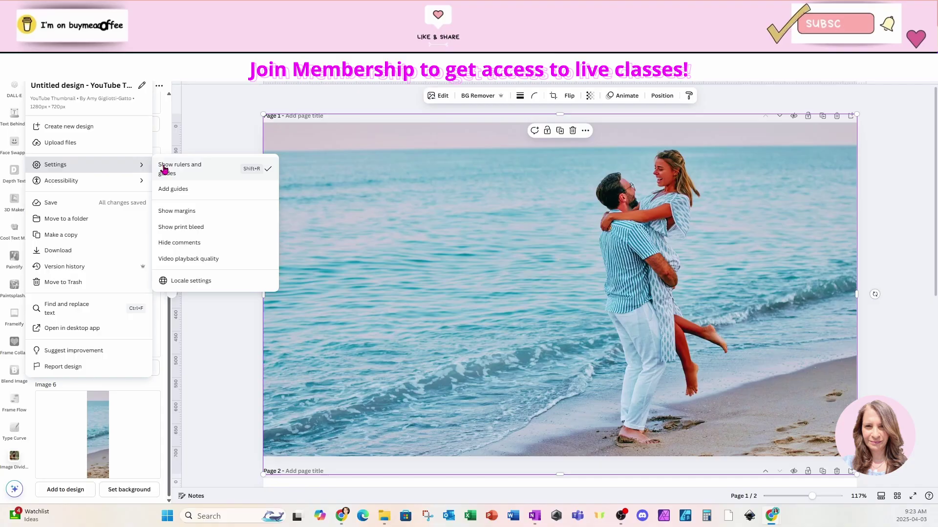
{"action": "left_click", "coordinate": [180, 193]}
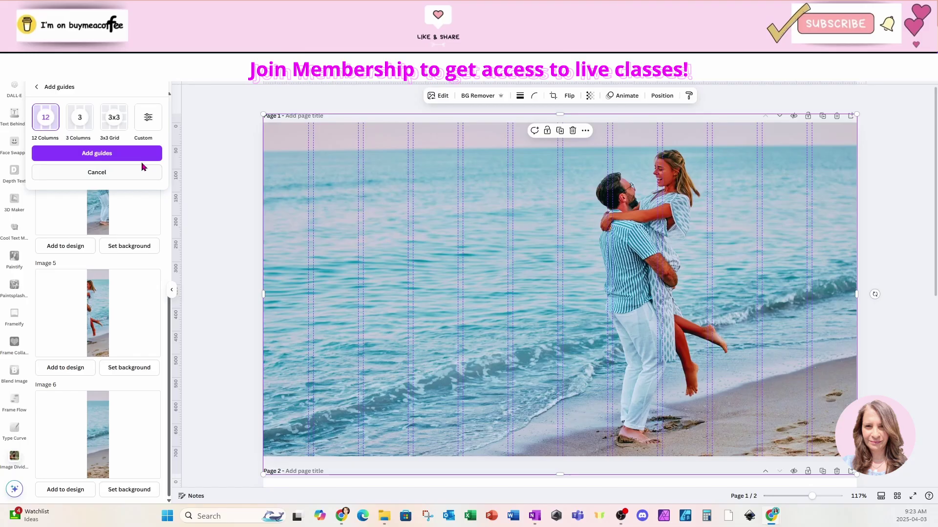
{"action": "left_click", "coordinate": [150, 121]}
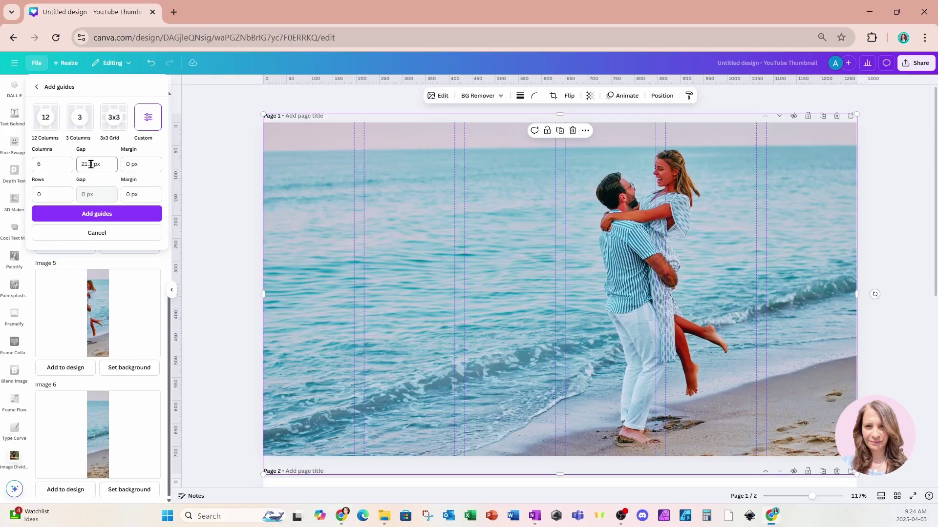
{"action": "left_click_drag", "start_coordinate": [91, 164], "coordinate": [82, 165]}
{"action": "type", "text": "0"}
{"action": "key", "text": "Tab"}
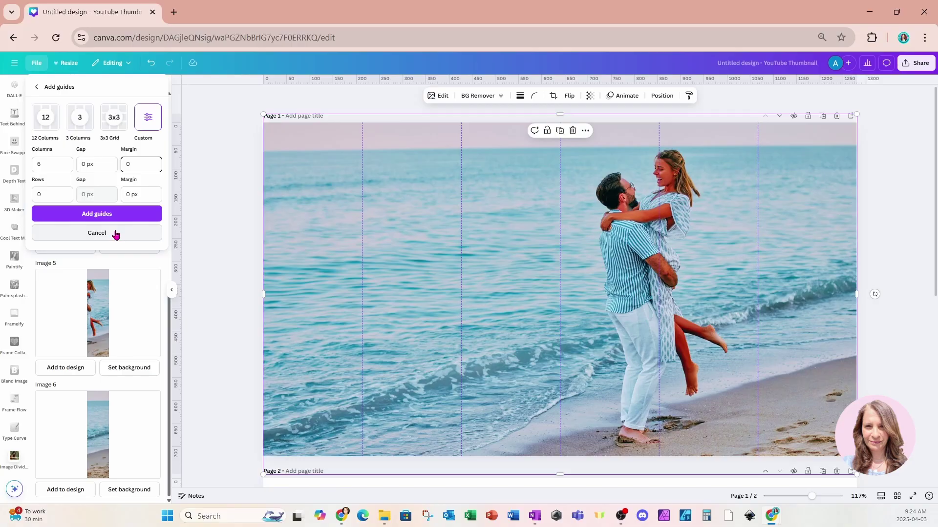
{"action": "left_click", "coordinate": [102, 219]}
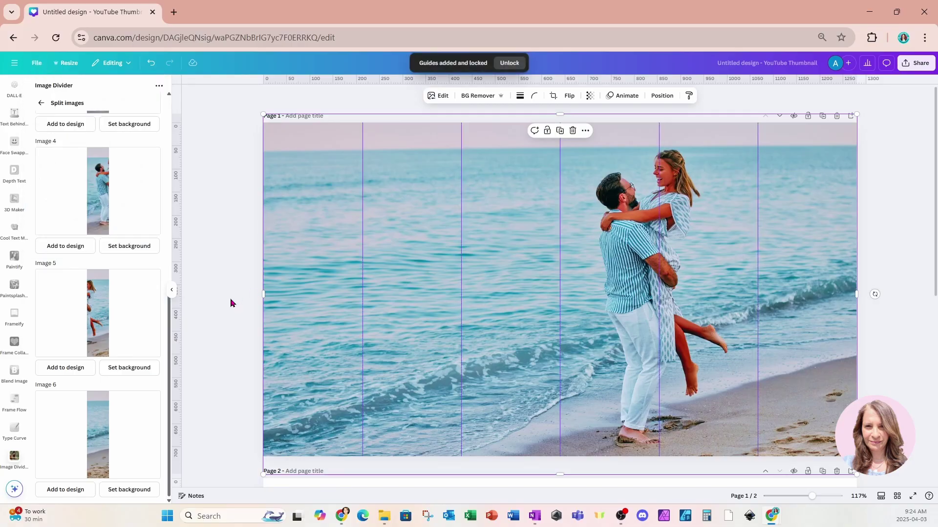
{"action": "left_click", "coordinate": [172, 290]}
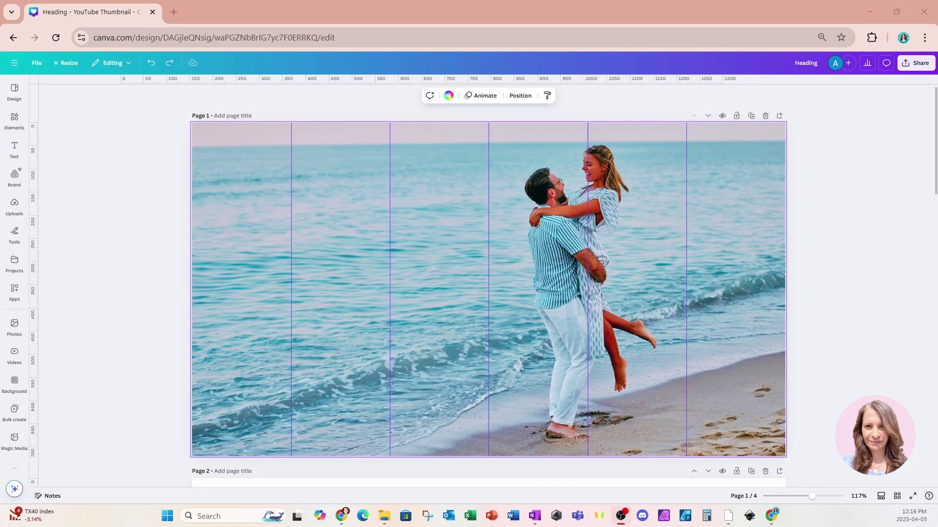
Step: Crop the photo to the sixth column and fill the fifth column with a duplicate strip
{"action": "left_click", "coordinate": [245, 285]}
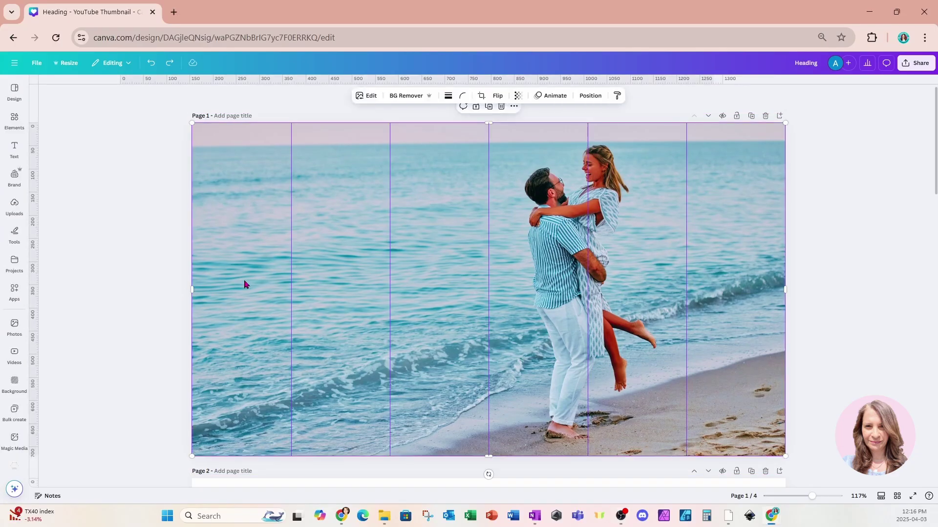
{"action": "left_click_drag", "start_coordinate": [194, 290], "coordinate": [687, 321]}
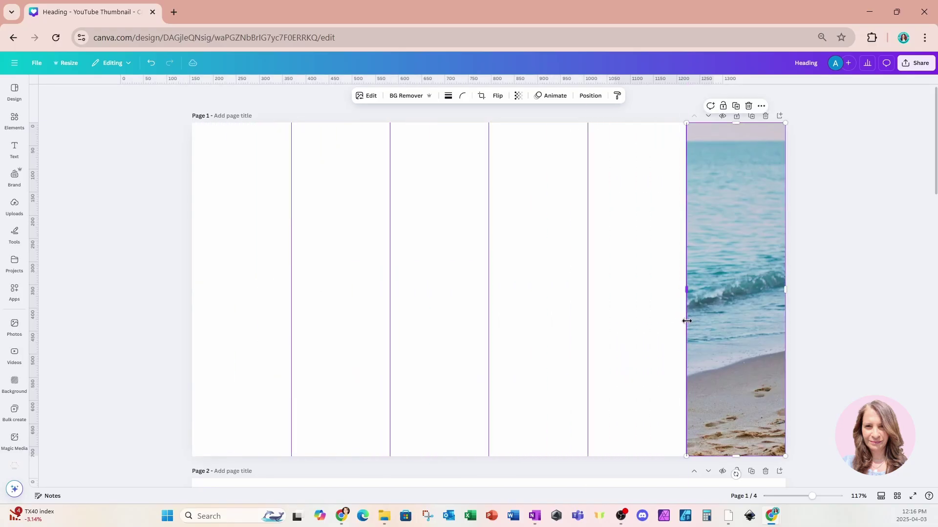
{"action": "left_click", "coordinate": [737, 107]}
{"action": "left_click_drag", "start_coordinate": [739, 223], "coordinate": [730, 215]}
{"action": "left_click_drag", "start_coordinate": [688, 291], "coordinate": [591, 292]}
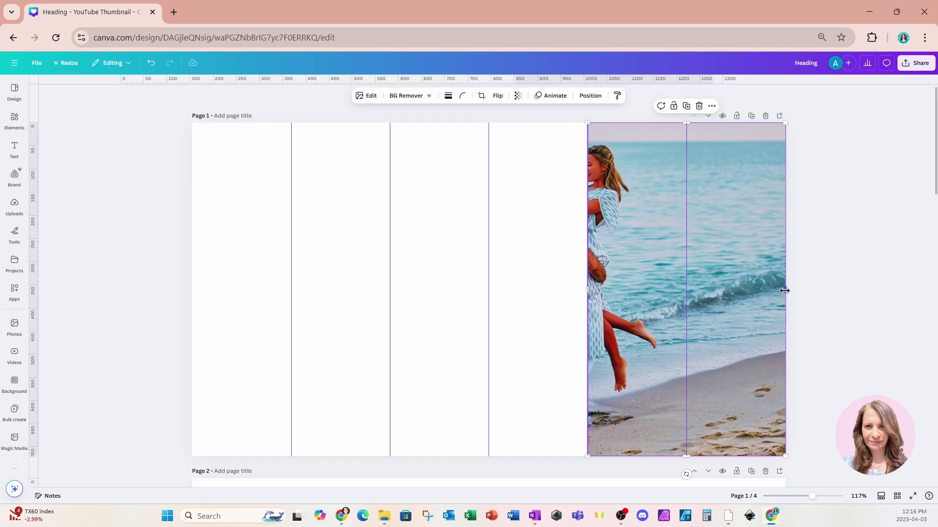
{"action": "left_click_drag", "start_coordinate": [785, 291], "coordinate": [686, 292]}
Step: Duplicate and trim two more strips to fill the fourth and third columns
{"action": "left_click", "coordinate": [637, 106]}
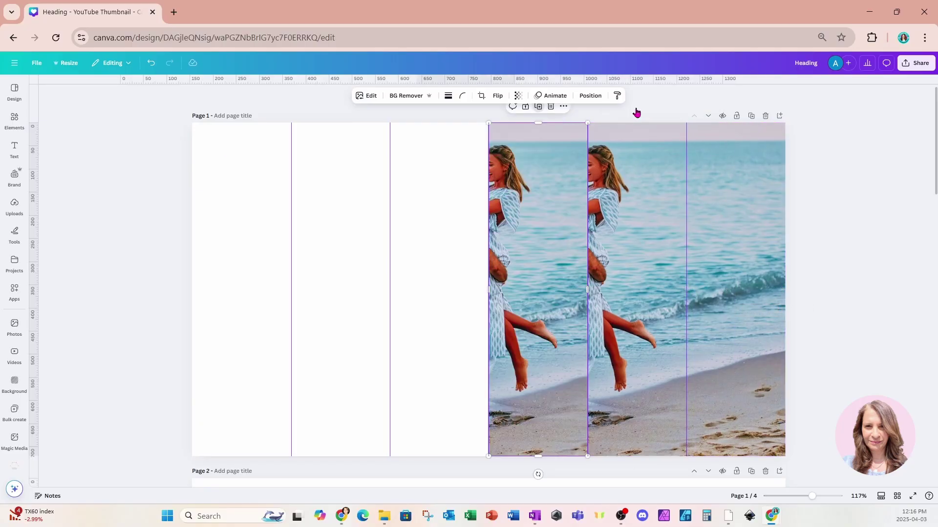
{"action": "mouse_move", "coordinate": [515, 310]}
{"action": "left_mouse_down"}
{"action": "mouse_move", "coordinate": [616, 312]}
{"action": "mouse_move", "coordinate": [581, 292]}
{"action": "mouse_move", "coordinate": [489, 294]}
{"action": "left_mouse_up"}
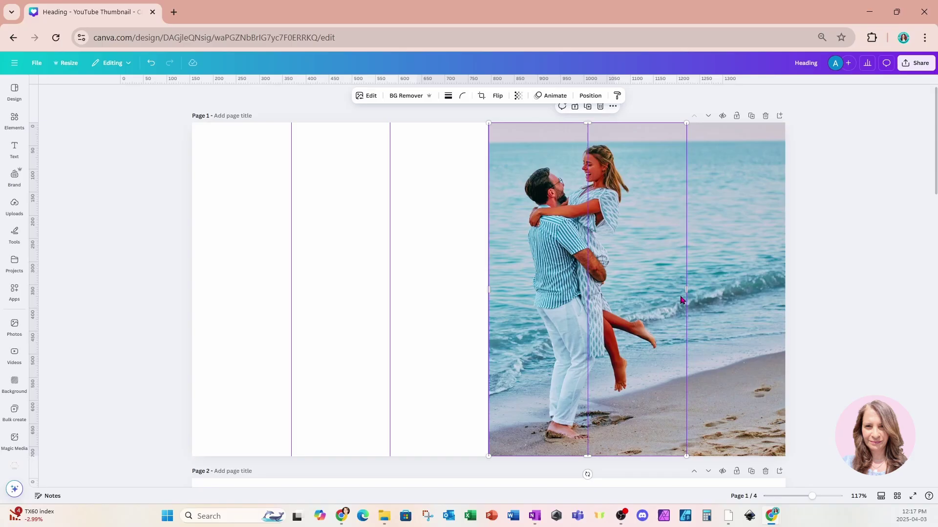
{"action": "left_click_drag", "start_coordinate": [683, 293], "coordinate": [588, 296]}
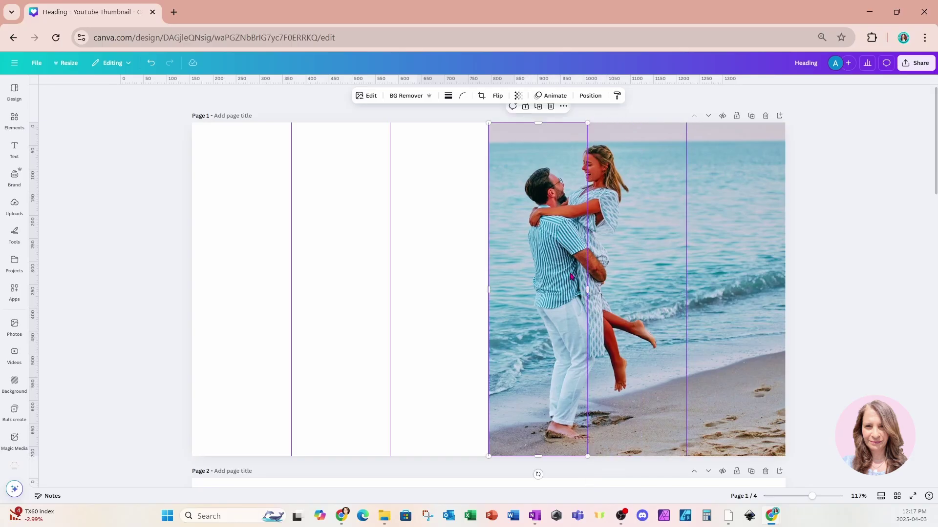
{"action": "left_click", "coordinate": [538, 107]}
{"action": "left_click_drag", "start_coordinate": [441, 322], "coordinate": [533, 323]}
{"action": "left_click_drag", "start_coordinate": [490, 290], "coordinate": [390, 288]}
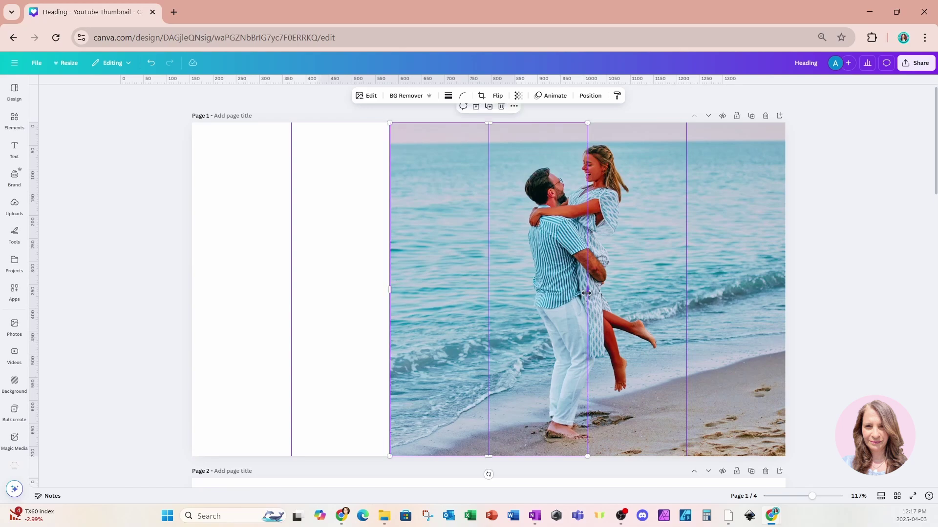
{"action": "left_click_drag", "start_coordinate": [586, 293], "coordinate": [488, 292]}
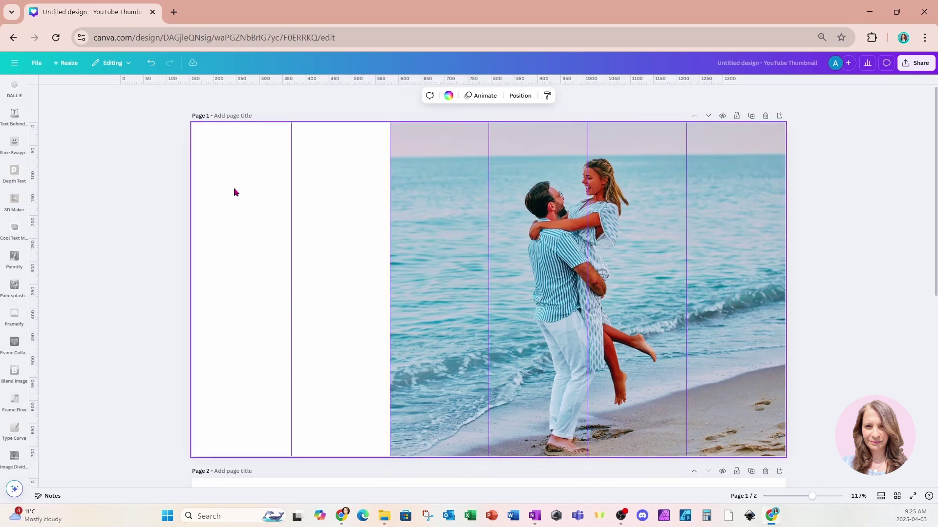
Step: Select the four photo strips, shrink them together, and move them toward the page centre
{"action": "left_click_drag", "start_coordinate": [233, 190], "coordinate": [847, 352]}
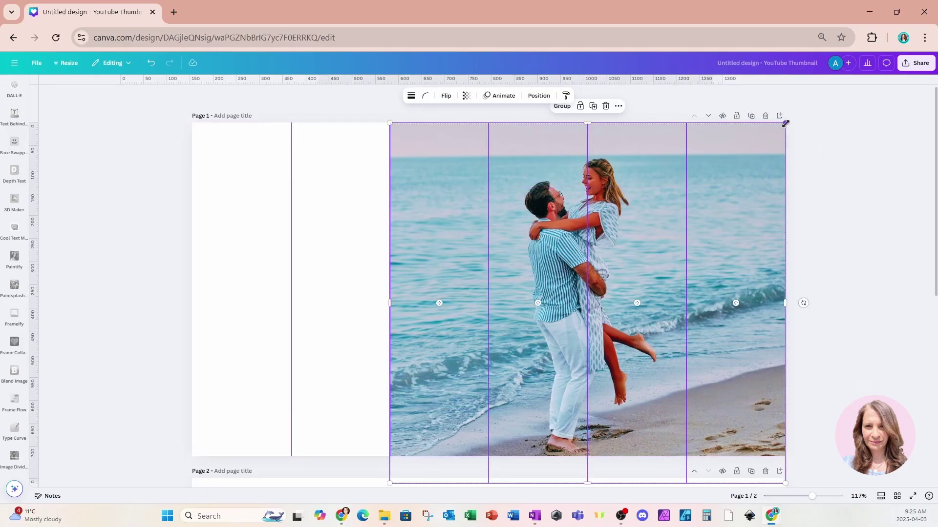
{"action": "left_click_drag", "start_coordinate": [785, 123], "coordinate": [716, 187]}
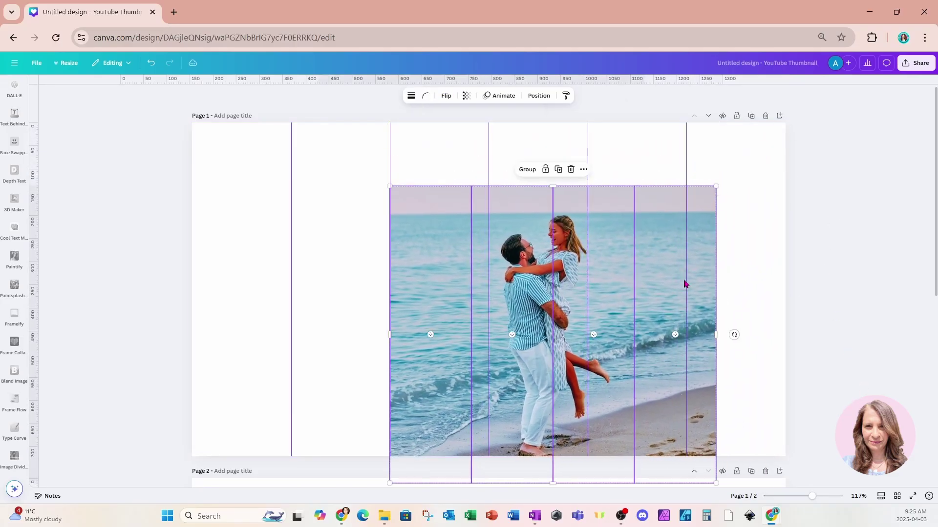
{"action": "left_click_drag", "start_coordinate": [663, 295], "coordinate": [633, 251]}
{"action": "scroll", "coordinate": [630, 293], "scroll_direction": "down", "scroll_amount": 5}
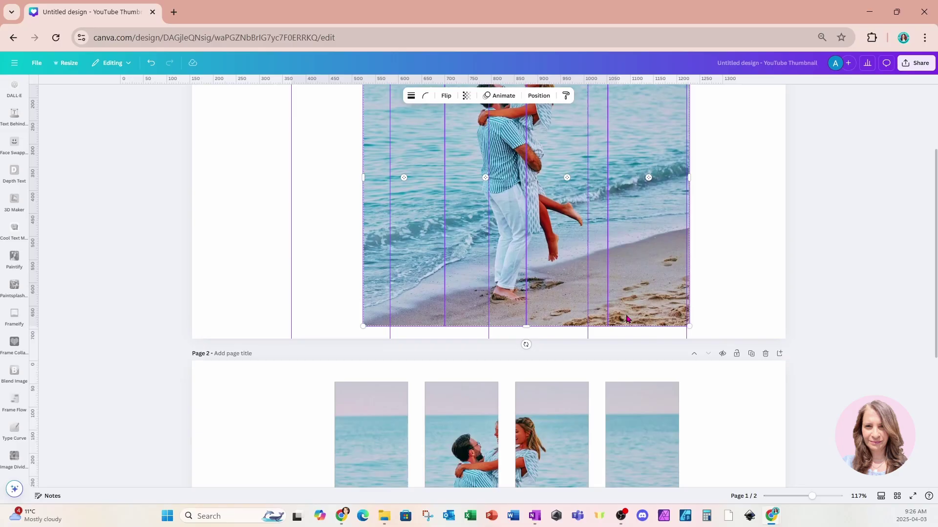
{"action": "scroll", "coordinate": [623, 326], "scroll_direction": "down", "scroll_amount": 3}
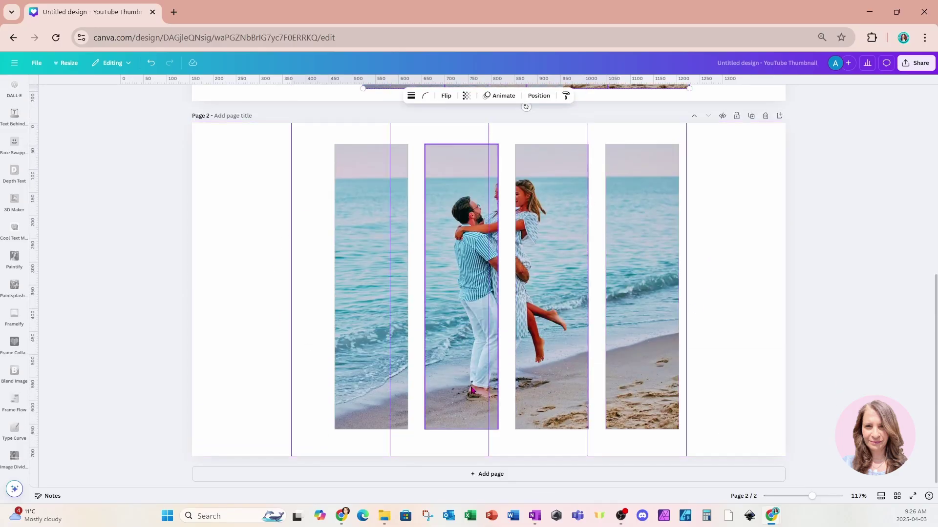
{"action": "scroll", "coordinate": [471, 389], "scroll_direction": "up", "scroll_amount": 9}
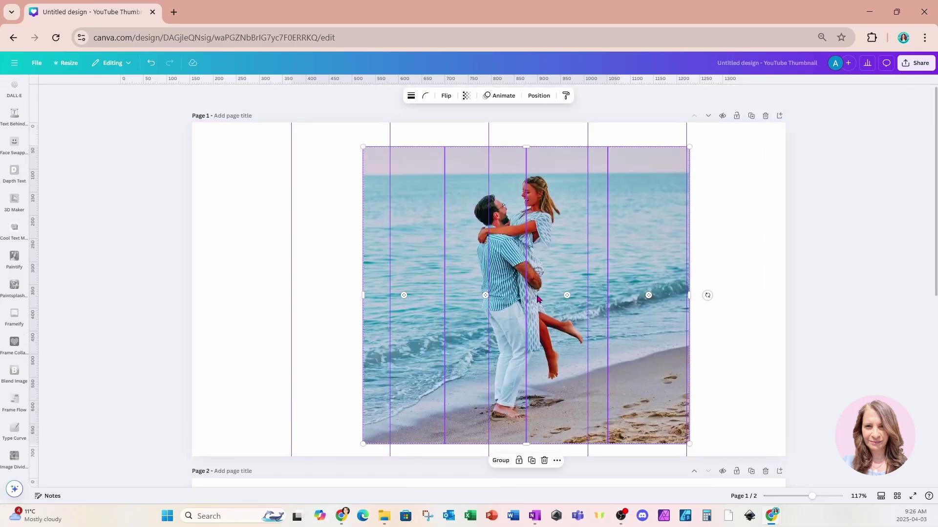
{"action": "left_click", "coordinate": [234, 181]}
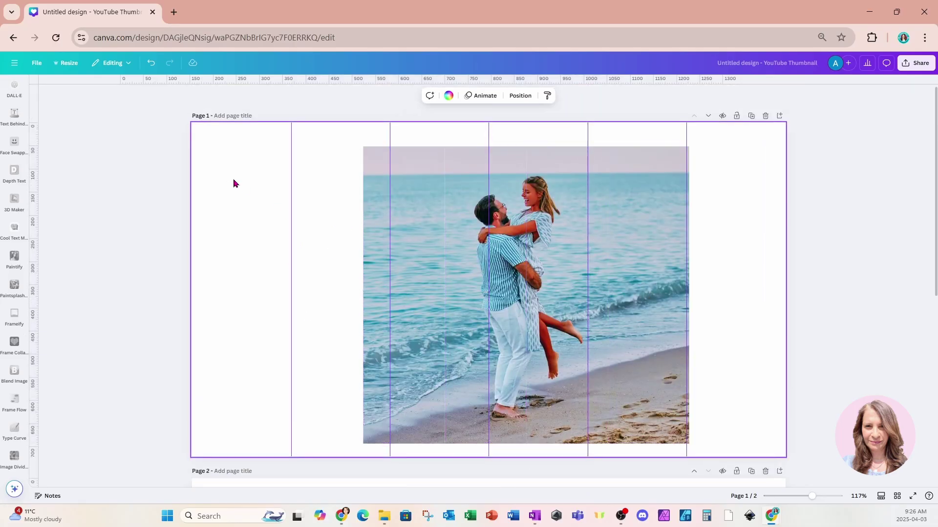
Step: Remove all the column guides from the page
{"action": "left_click", "coordinate": [63, 68]}
{"action": "left_click", "coordinate": [40, 64]}
{"action": "left_click", "coordinate": [40, 64]}
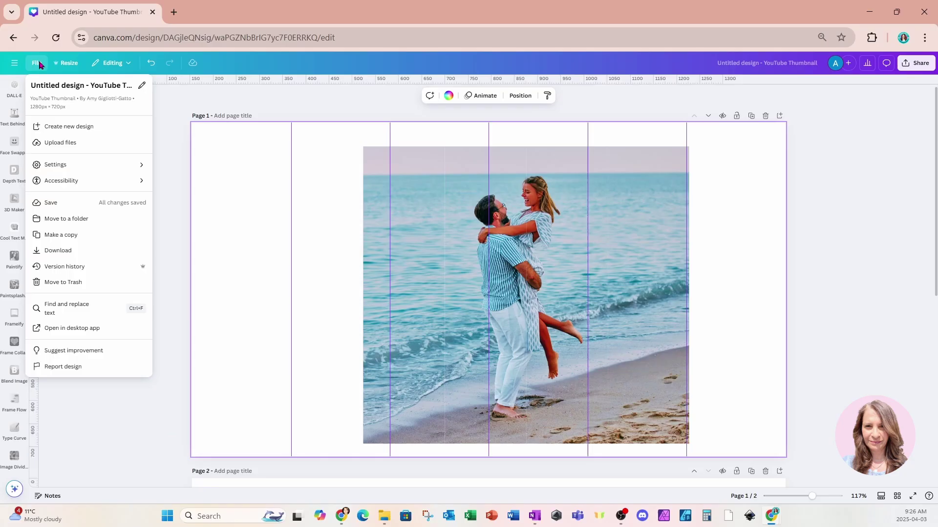
{"action": "mouse_move", "coordinate": [58, 164]}
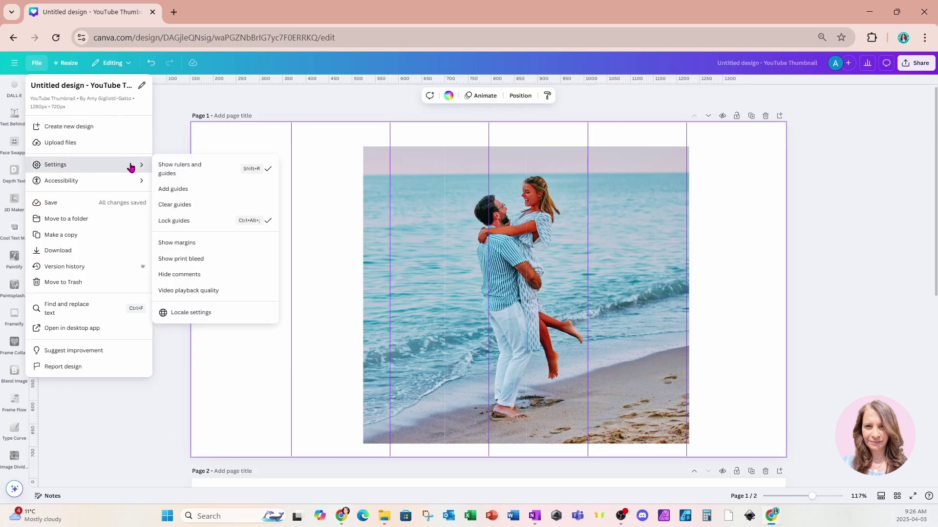
{"action": "left_click", "coordinate": [175, 205]}
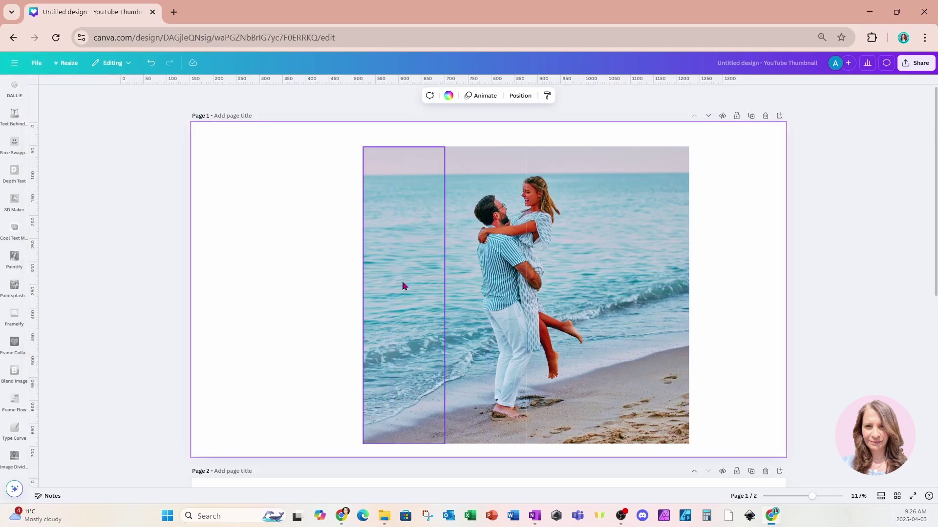
Step: Shift the left, right and third strips so all four sit with even white gaps
{"action": "left_click_drag", "start_coordinate": [404, 303], "coordinate": [395, 301]}
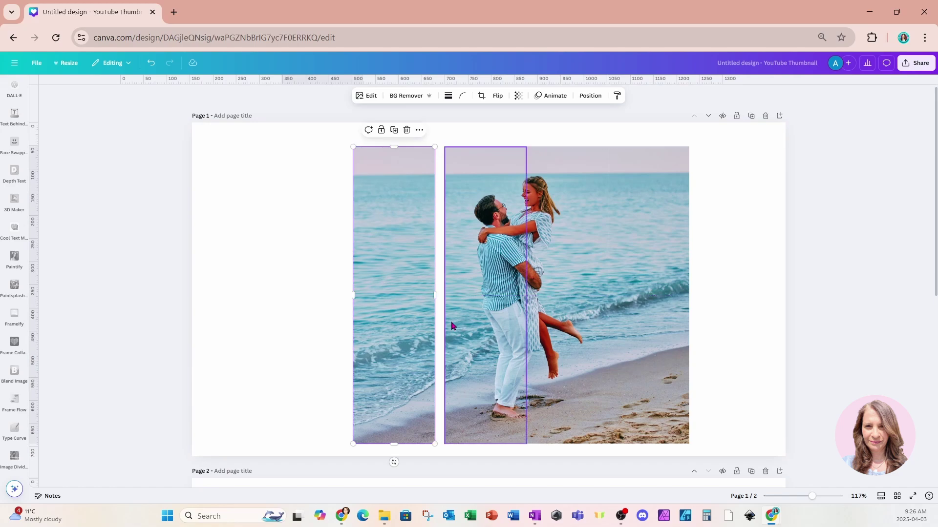
{"action": "left_click_drag", "start_coordinate": [647, 320], "coordinate": [668, 318]}
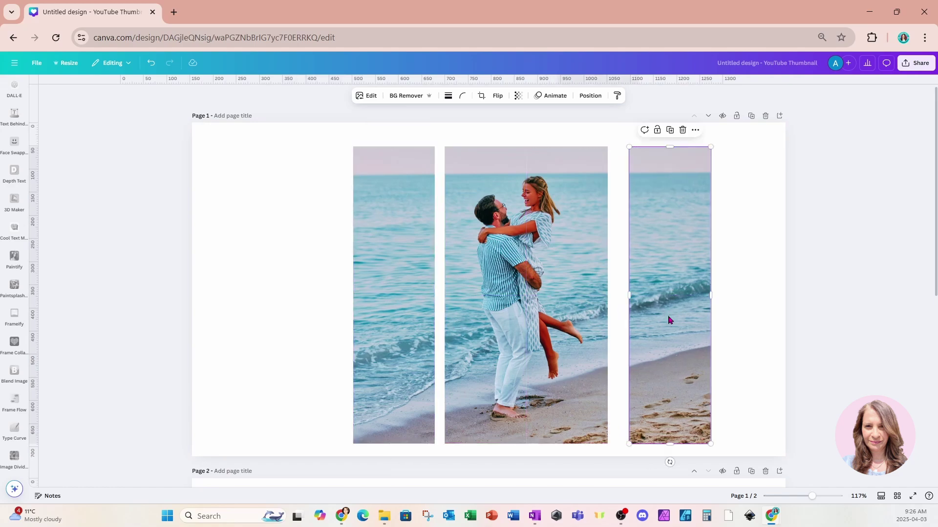
{"action": "left_click_drag", "start_coordinate": [593, 341], "coordinate": [605, 339]}
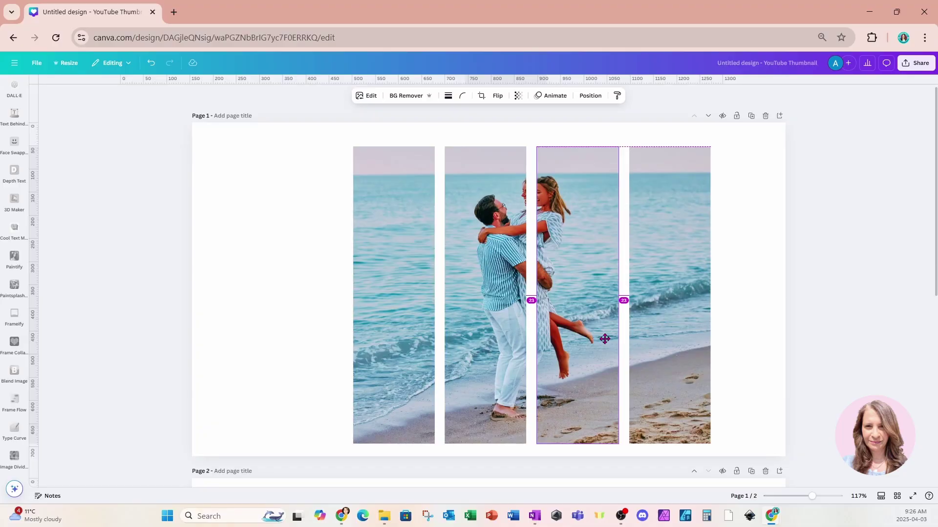
Step: Give the leftmost strip a solid light-grey border with weight 2
{"action": "left_click", "coordinate": [293, 266]}
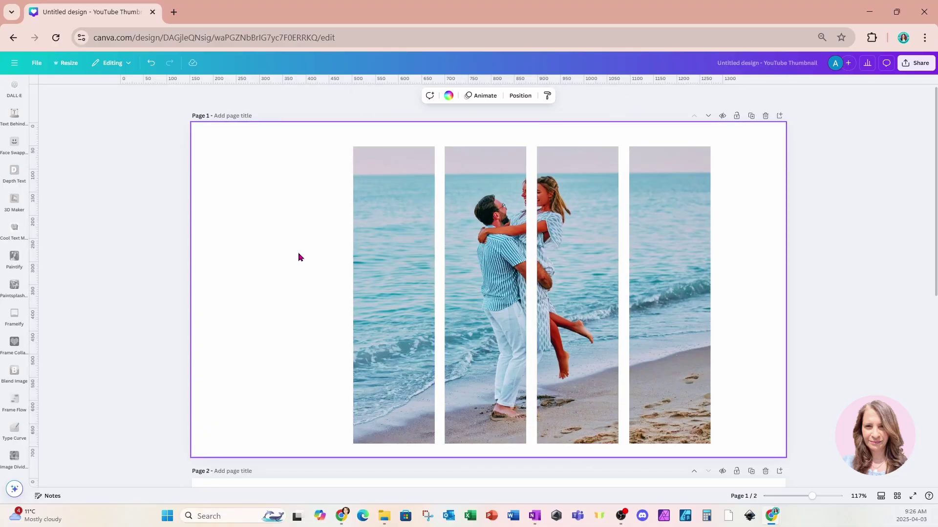
{"action": "left_click", "coordinate": [369, 230]}
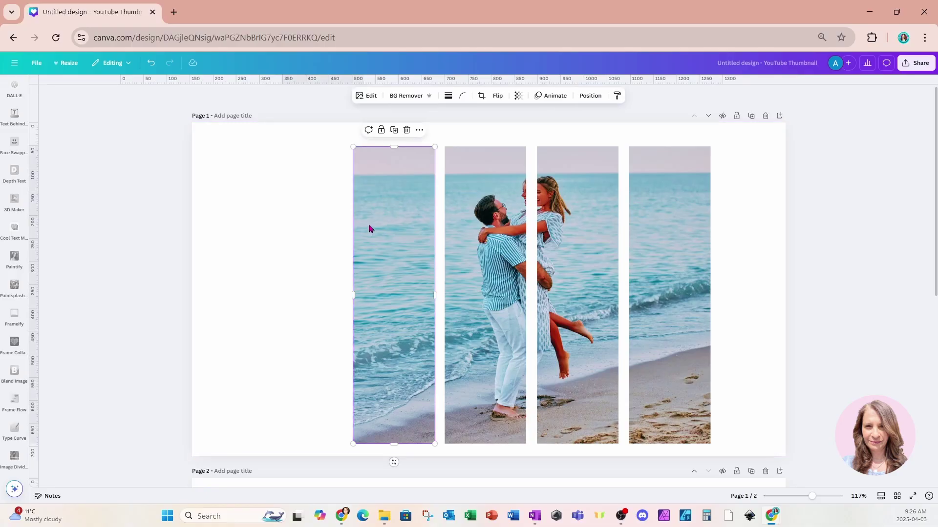
{"action": "left_click", "coordinate": [448, 96]}
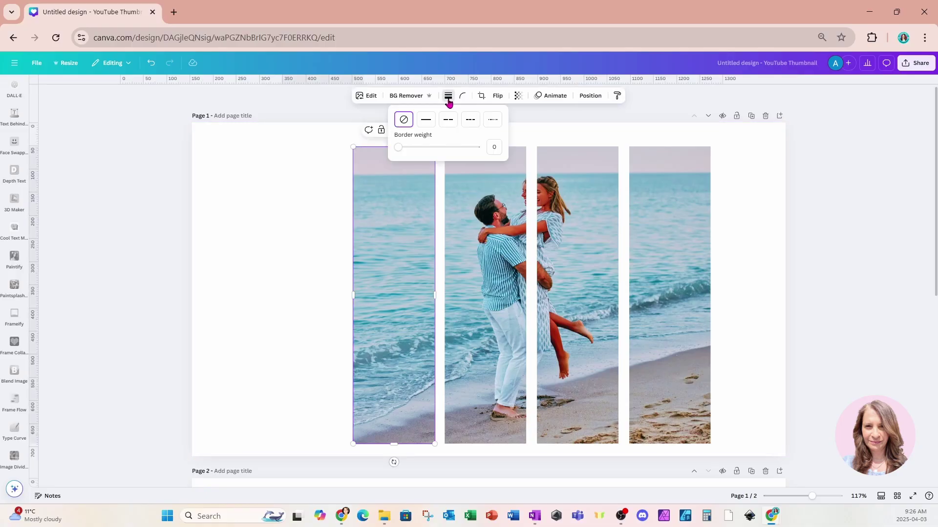
{"action": "left_click", "coordinate": [427, 120]}
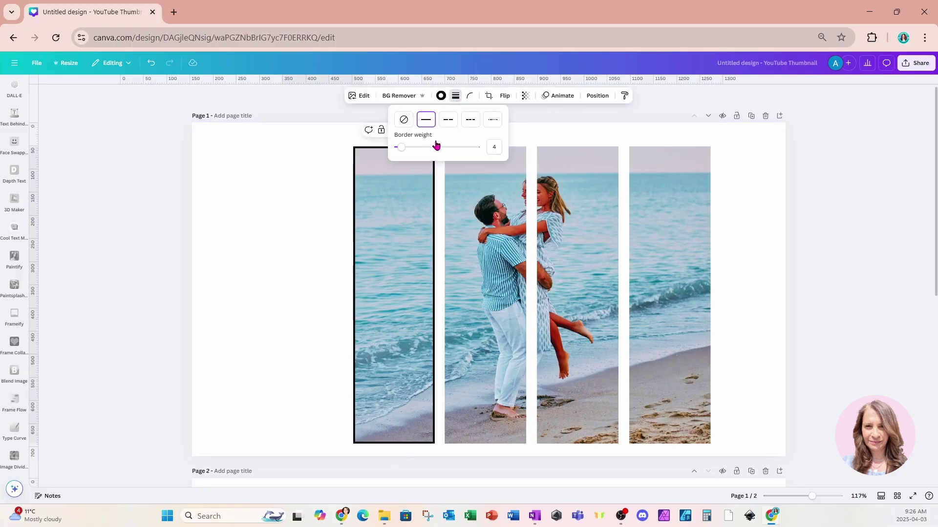
{"action": "left_click", "coordinate": [495, 147]}
{"action": "type", "text": "2"}
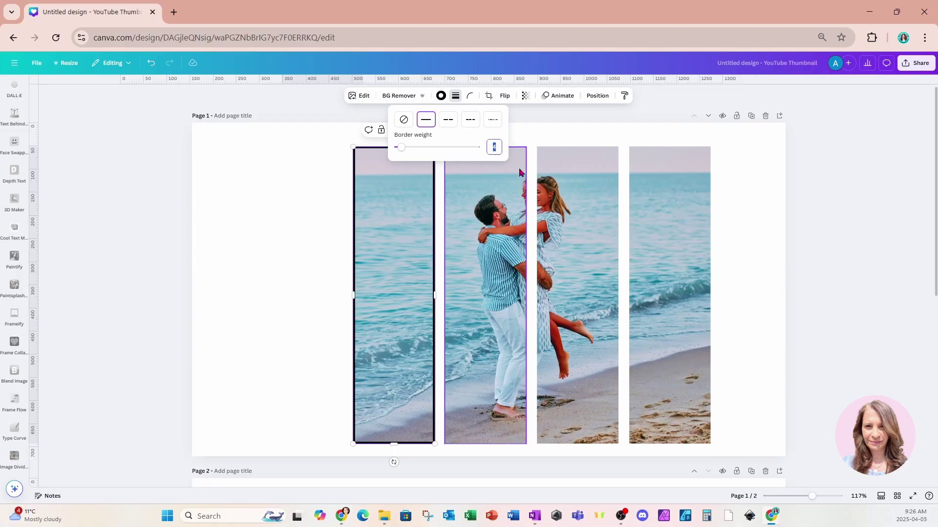
{"action": "left_click", "coordinate": [441, 97]}
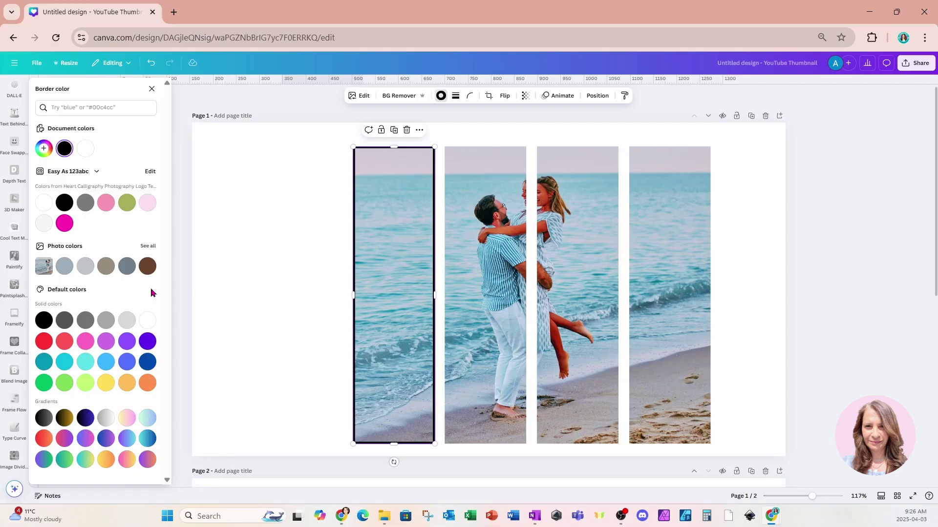
{"action": "left_click", "coordinate": [109, 319]}
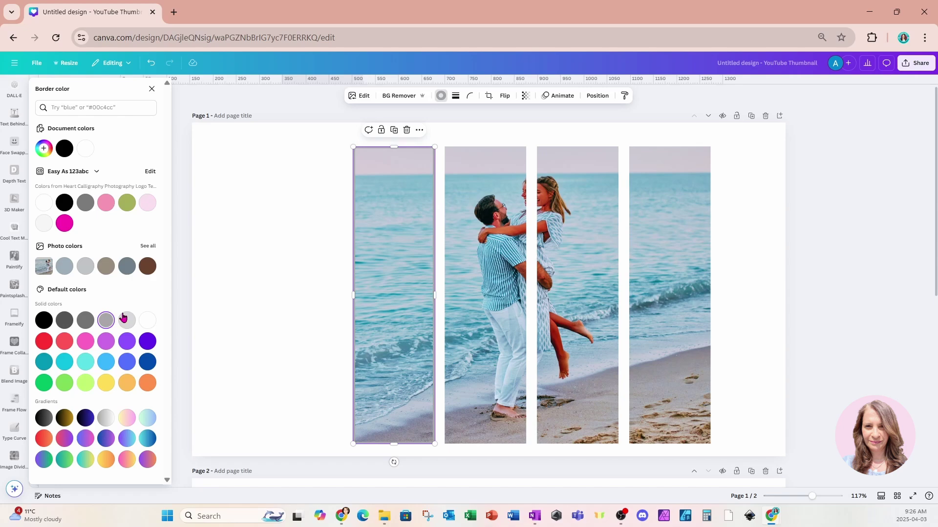
Step: Reselect the leftmost strip and reset its border weight to 2
{"action": "left_click", "coordinate": [328, 225]}
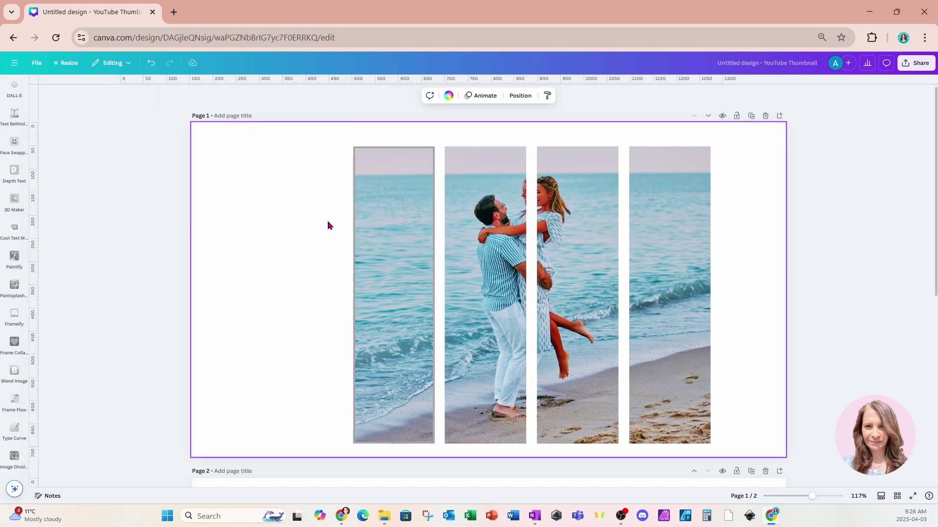
{"action": "left_click", "coordinate": [386, 237]}
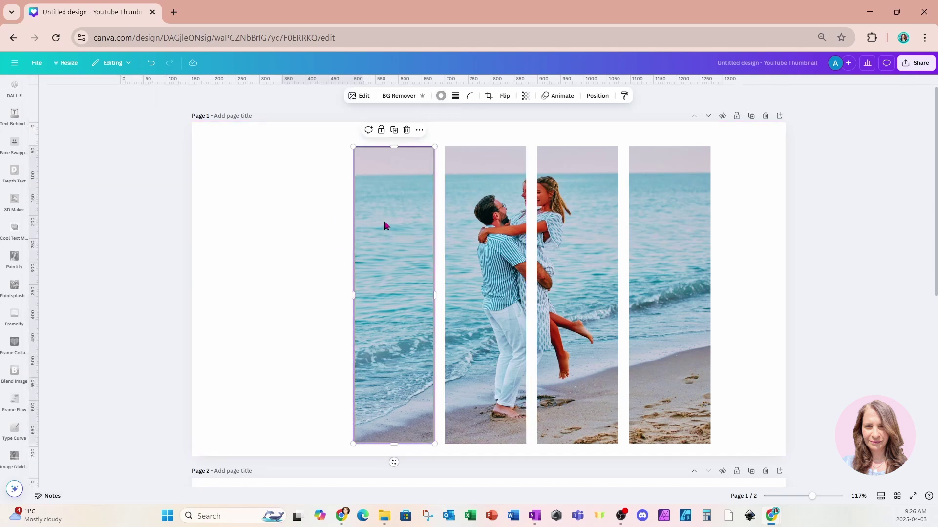
{"action": "left_click", "coordinate": [455, 96]}
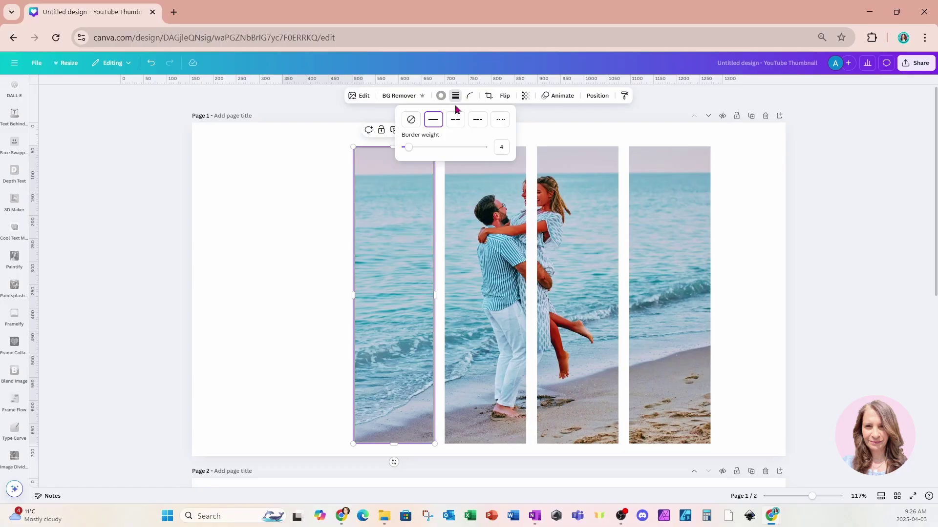
{"action": "left_click", "coordinate": [500, 146]}
{"action": "type", "text": "2"}
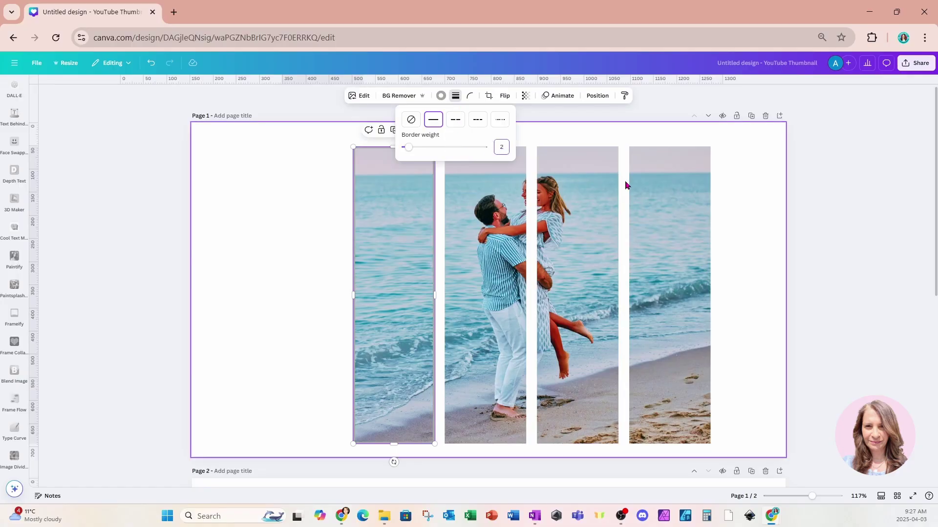
{"action": "left_click", "coordinate": [391, 244]}
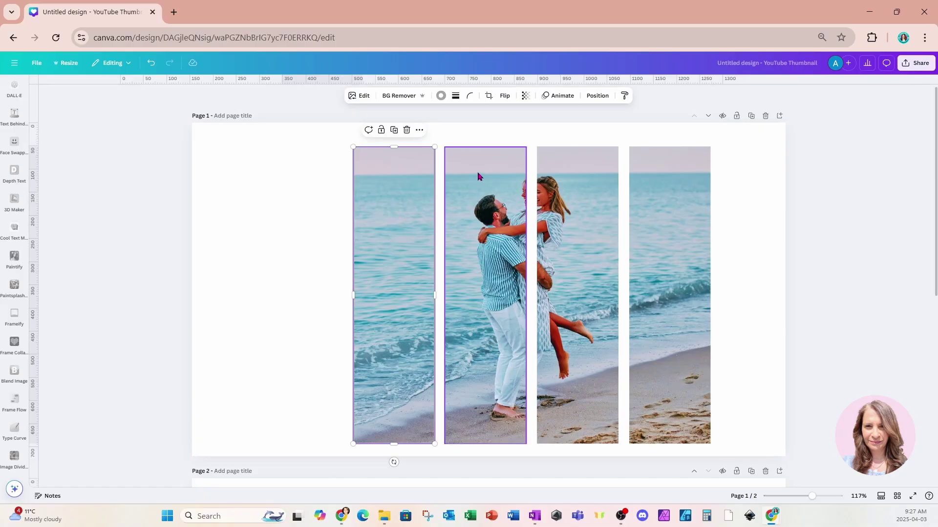
Step: Copy the left strip's thin grey border style onto the other three strips
{"action": "left_click", "coordinate": [624, 100]}
{"action": "left_click", "coordinate": [508, 166]}
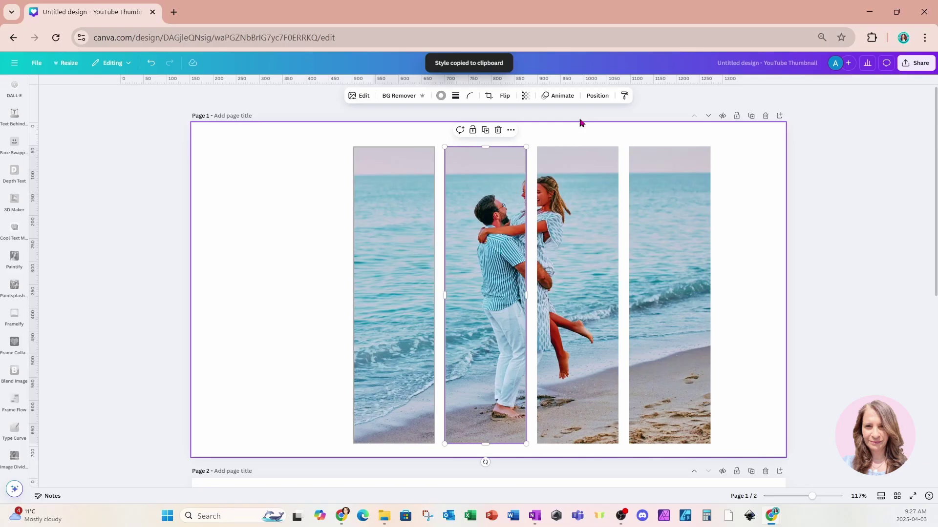
{"action": "left_click", "coordinate": [582, 184]}
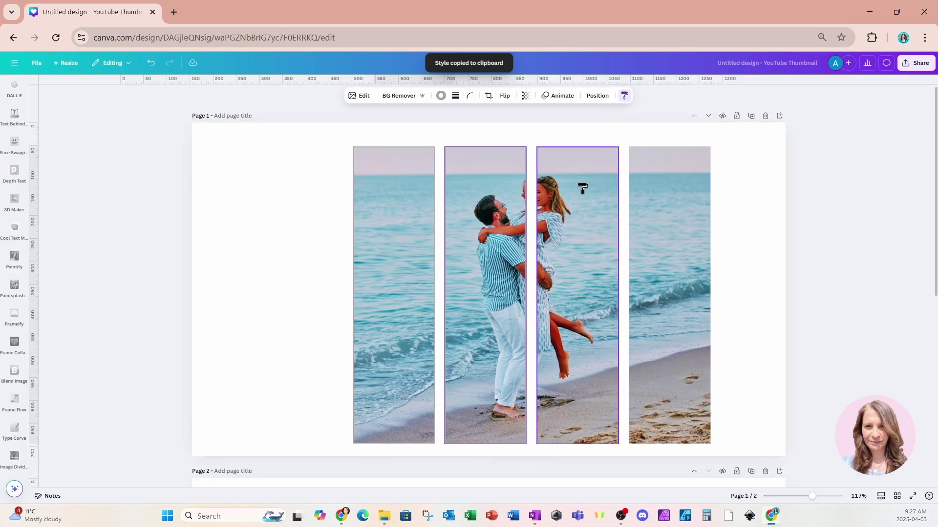
{"action": "left_click", "coordinate": [624, 97]}
{"action": "left_click", "coordinate": [642, 181]}
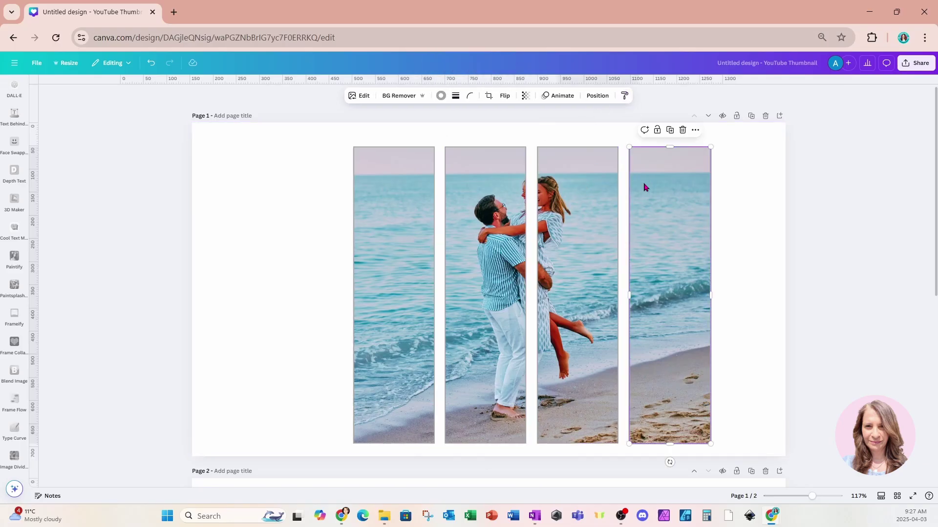
{"action": "key", "text": "ctrl+alt+c"}
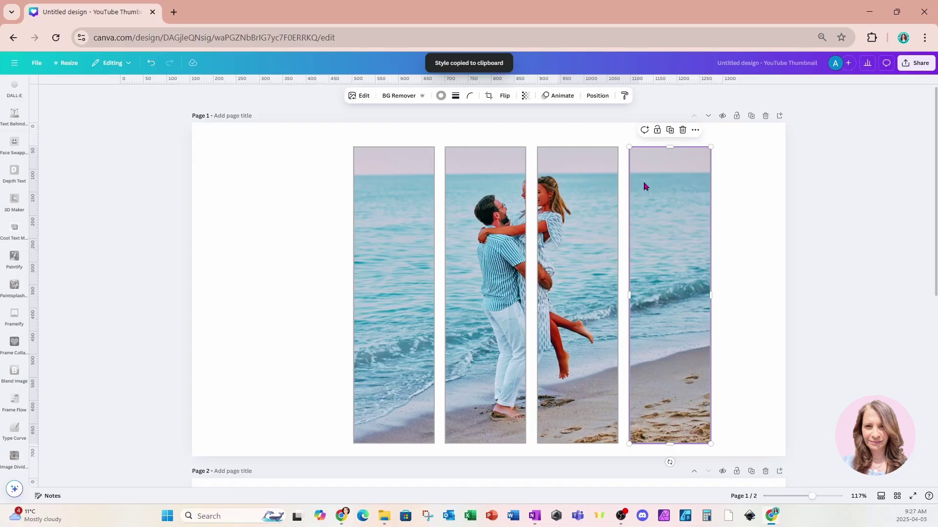
Step: Shrink all four strips together and move them higher on the page
{"action": "left_click_drag", "start_coordinate": [263, 163], "coordinate": [796, 418]}
{"action": "left_click_drag", "start_coordinate": [712, 148], "coordinate": [611, 229]}
{"action": "left_click_drag", "start_coordinate": [583, 395], "coordinate": [593, 353]}
{"action": "left_click", "coordinate": [284, 187]}
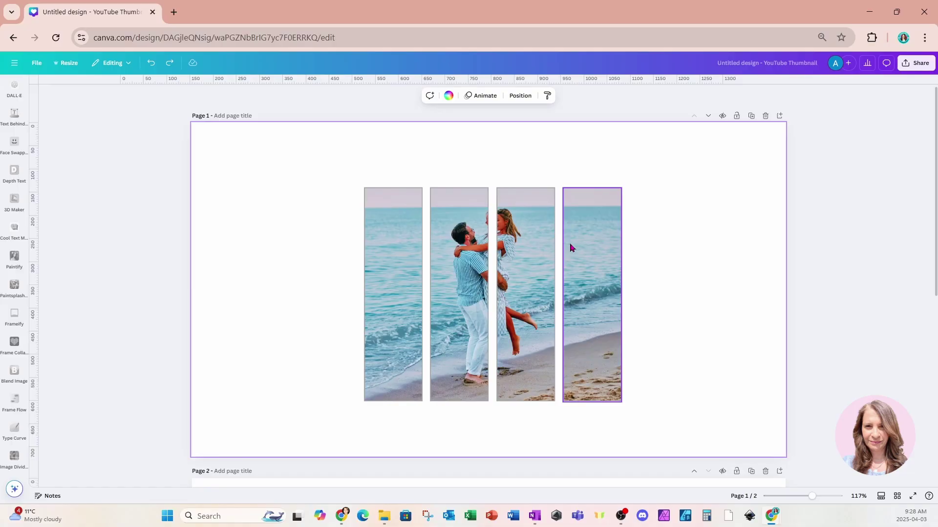
Step: Shorten the first strip from the bottom to height 420 and trim the second from the top
{"action": "left_click", "coordinate": [400, 313]}
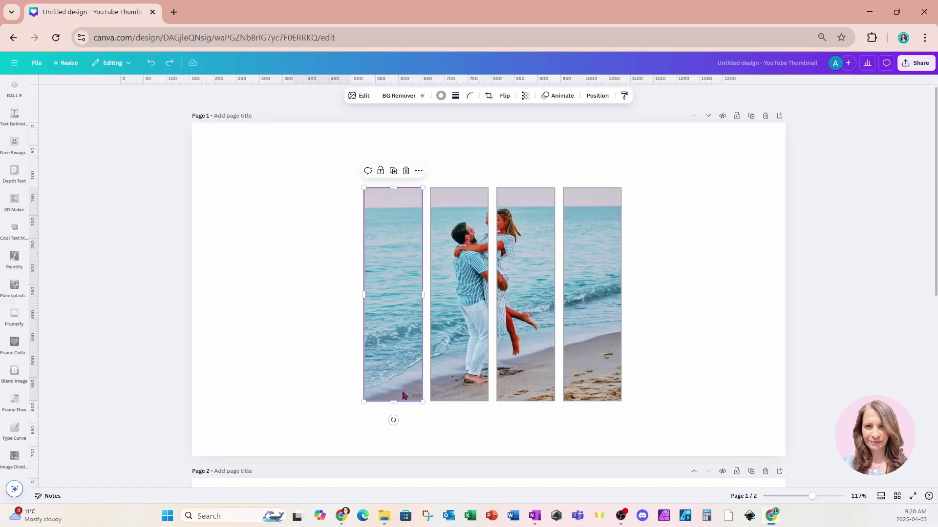
{"action": "left_click_drag", "start_coordinate": [394, 402], "coordinate": [393, 382]}
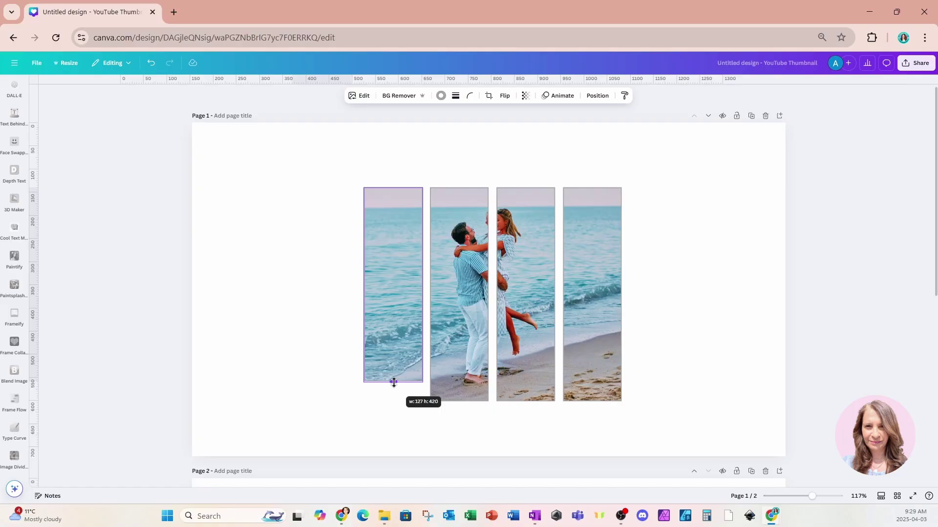
{"action": "left_click_drag", "start_coordinate": [394, 383], "coordinate": [394, 383]}
{"action": "left_click", "coordinate": [457, 315]}
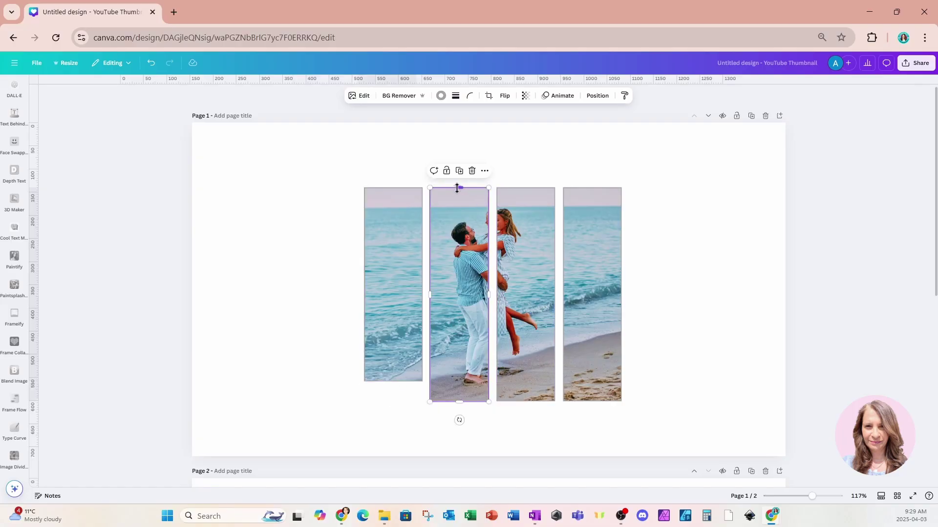
{"action": "left_click_drag", "start_coordinate": [458, 187], "coordinate": [460, 207]}
Step: Shorten the third strip from the bottom, trim the fourth from the top, then select all four
{"action": "left_click", "coordinate": [521, 229]}
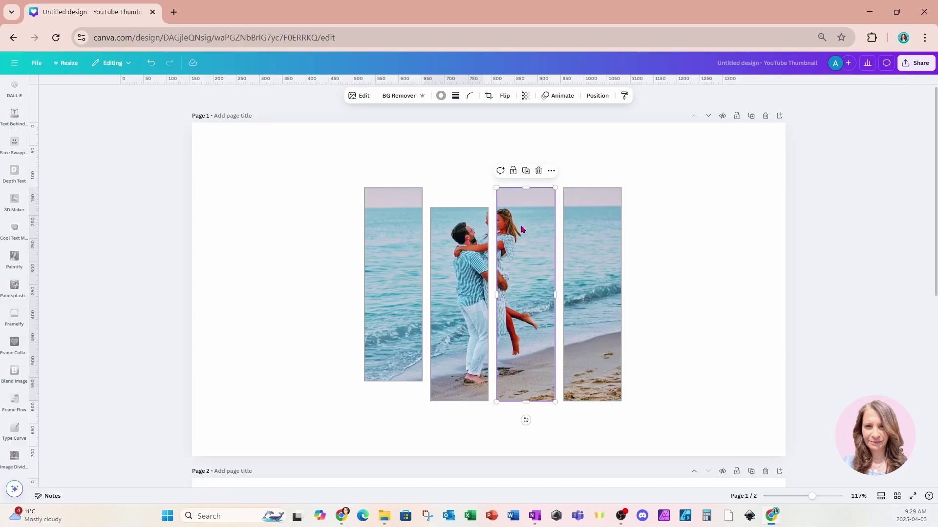
{"action": "left_click_drag", "start_coordinate": [526, 400], "coordinate": [525, 382]}
{"action": "left_click", "coordinate": [600, 334]}
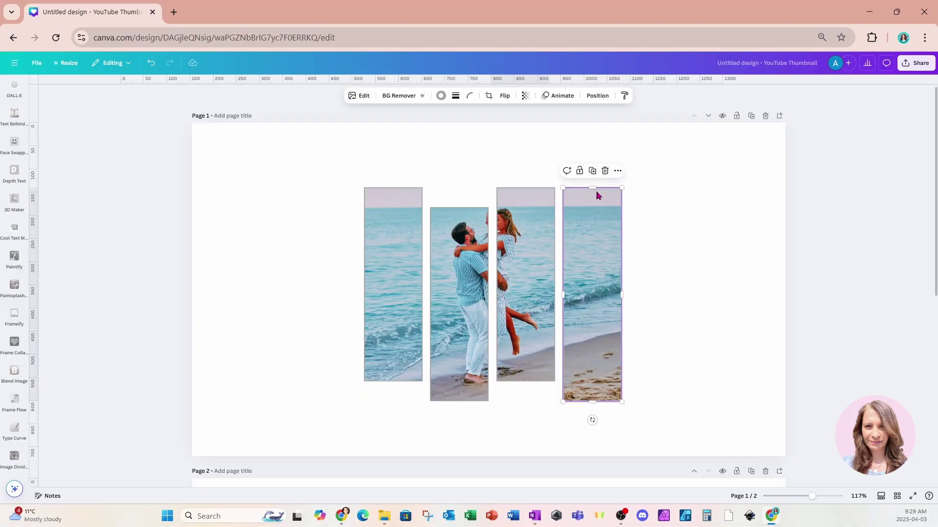
{"action": "left_click_drag", "start_coordinate": [592, 189], "coordinate": [596, 209]}
{"action": "left_click", "coordinate": [677, 213]}
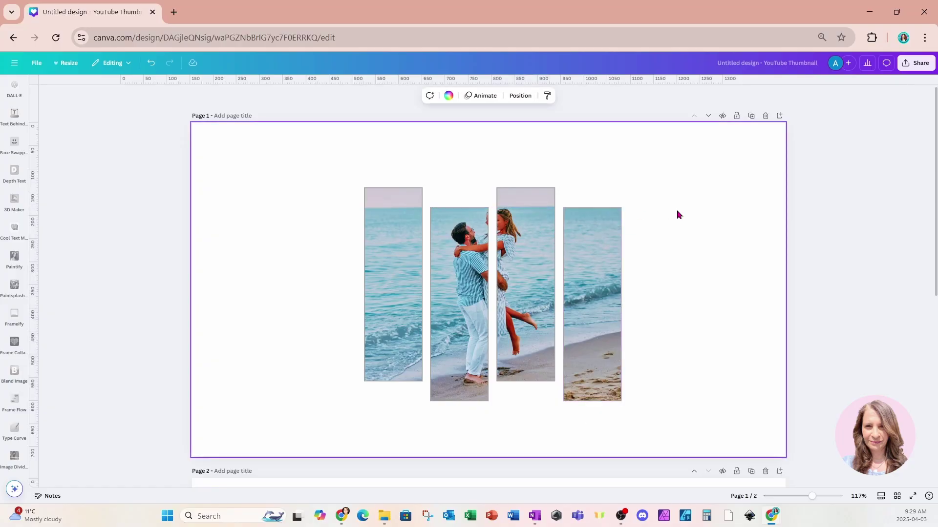
{"action": "left_click_drag", "start_coordinate": [285, 242], "coordinate": [745, 374]}
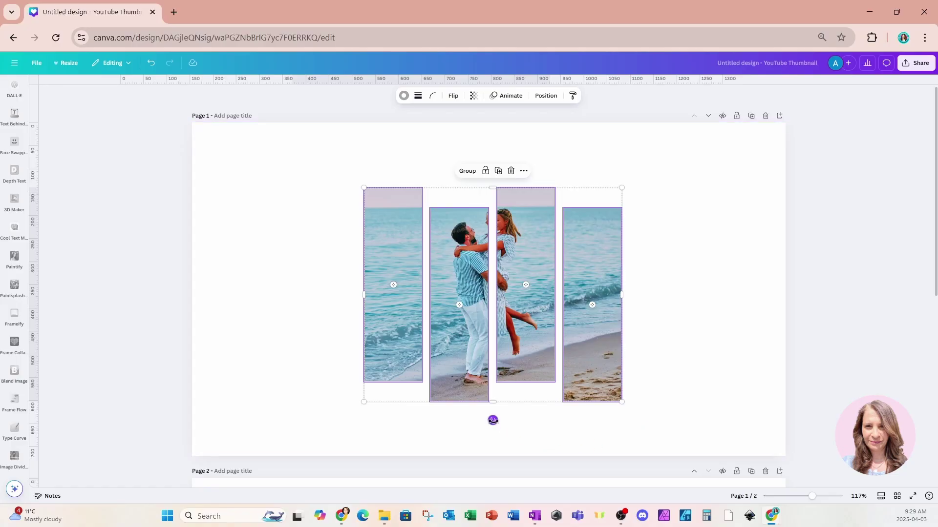
Step: Enlarge the four staggered strips together to fill more of the page
{"action": "left_click", "coordinate": [705, 212]}
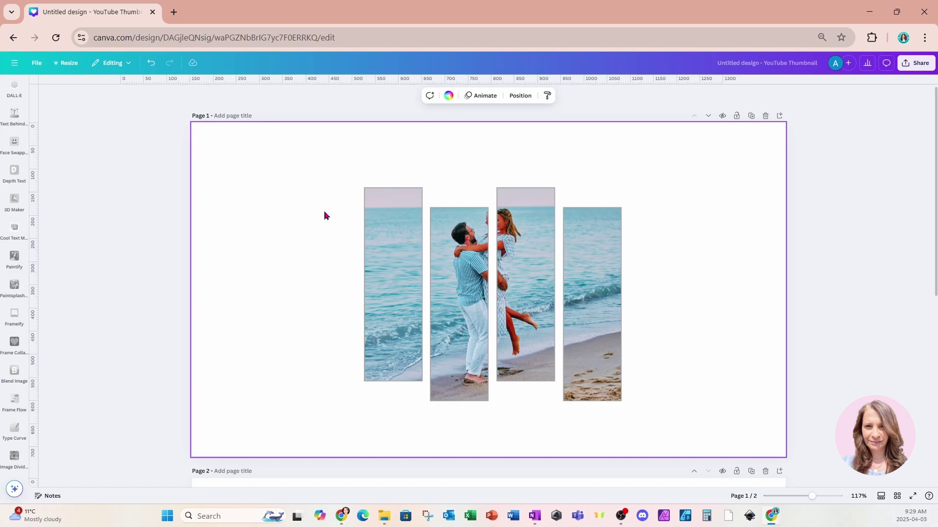
{"action": "left_click_drag", "start_coordinate": [293, 190], "coordinate": [673, 444]}
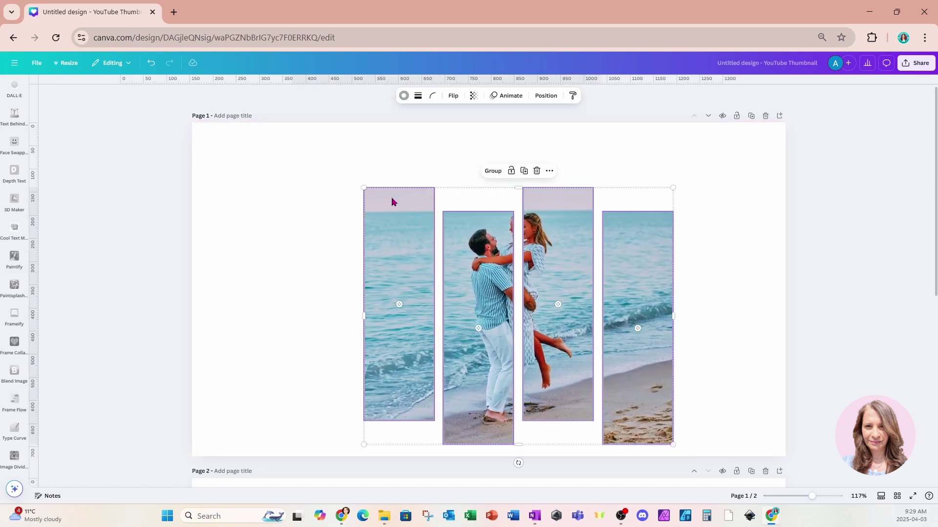
{"action": "left_click_drag", "start_coordinate": [365, 187], "coordinate": [283, 156]}
{"action": "left_click", "coordinate": [684, 201]}
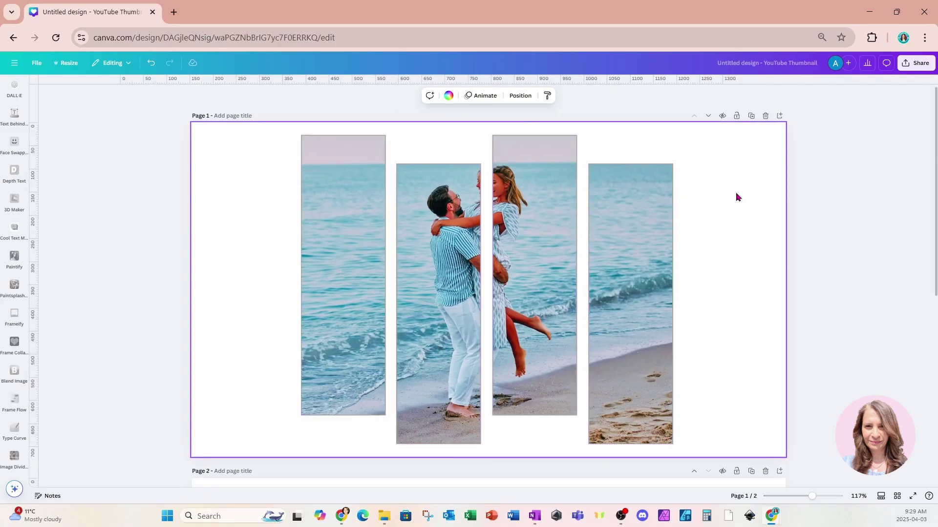
Step: Download only the current page as a PNG with a transparent background
{"action": "left_click", "coordinate": [918, 64]}
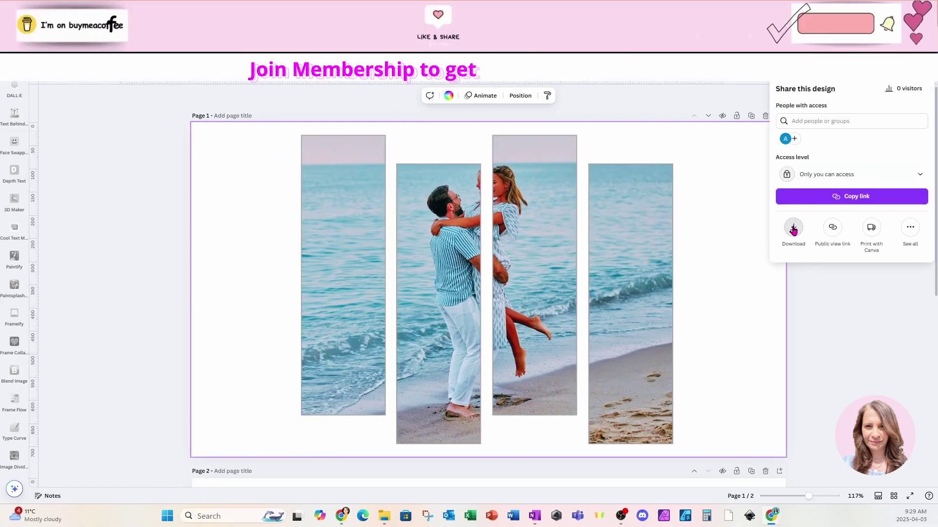
{"action": "left_click", "coordinate": [793, 227]}
{"action": "left_click", "coordinate": [784, 202]}
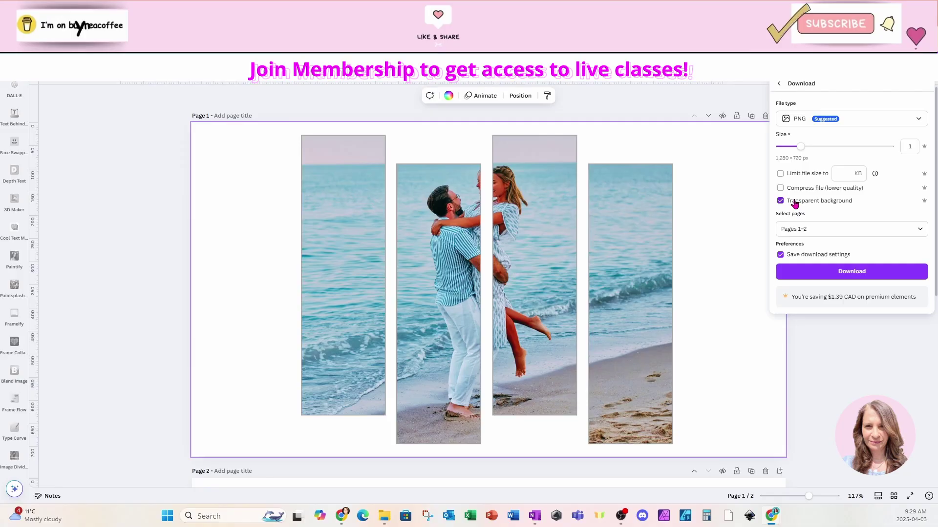
{"action": "left_click", "coordinate": [799, 228]}
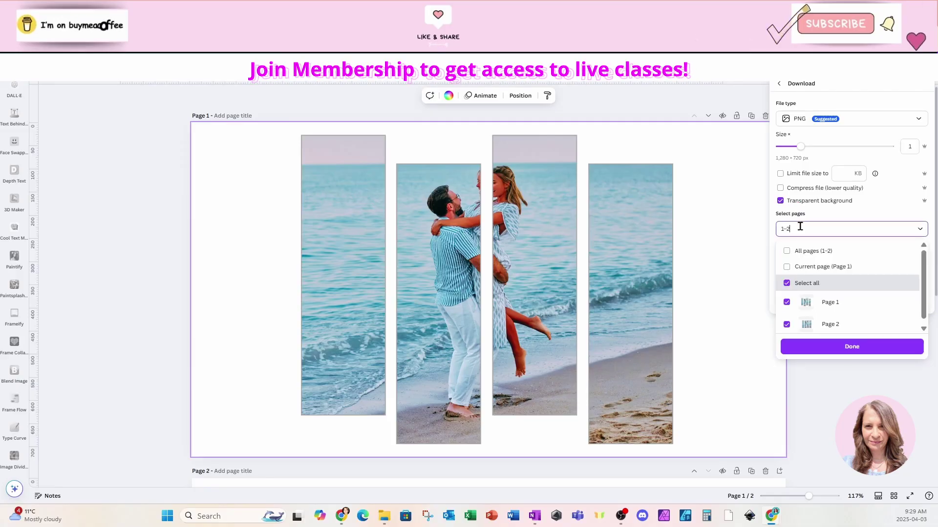
{"action": "left_click", "coordinate": [808, 266]}
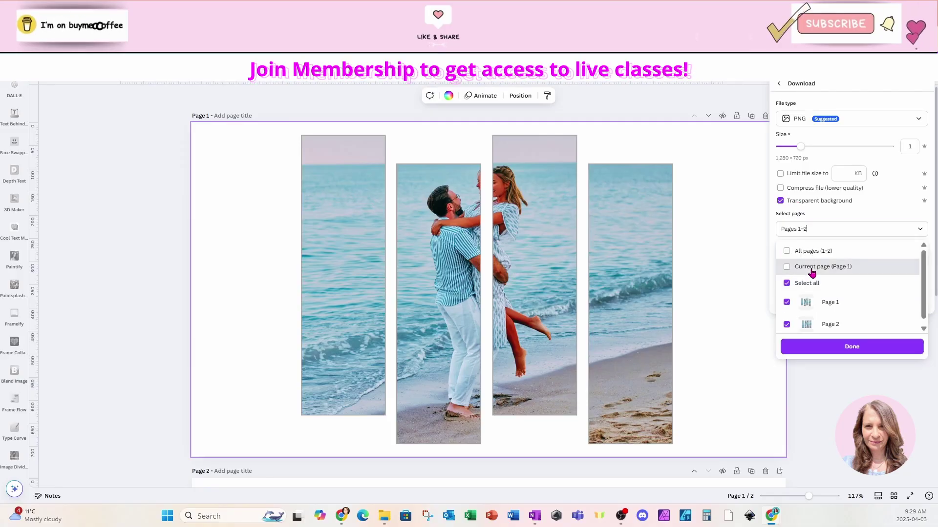
{"action": "left_click", "coordinate": [813, 345]}
{"action": "left_click", "coordinate": [777, 273]}
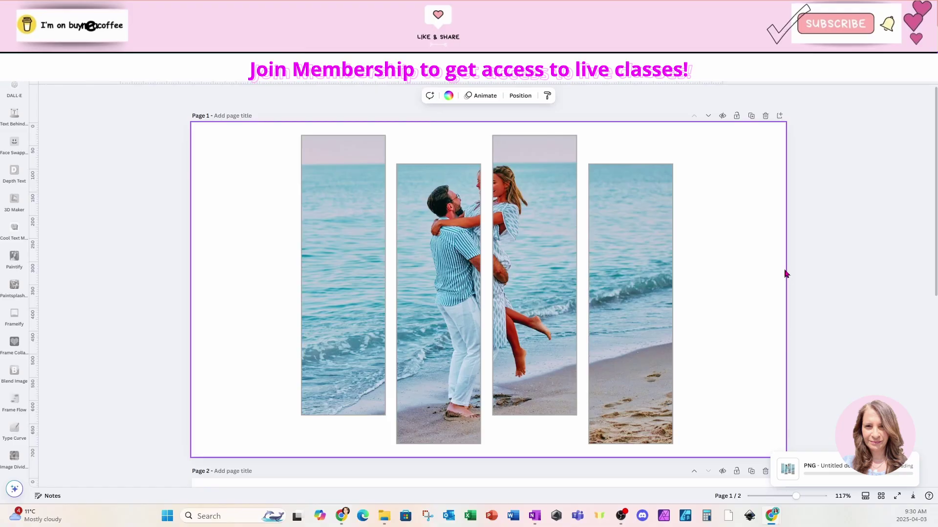
{"action": "scroll", "coordinate": [585, 402], "scroll_direction": "down", "scroll_amount": 4}
Step: Add Page 3 after page 2 and drop the 822 KB strips PNG onto it
{"action": "scroll", "coordinate": [585, 403], "scroll_direction": "down", "scroll_amount": 4}
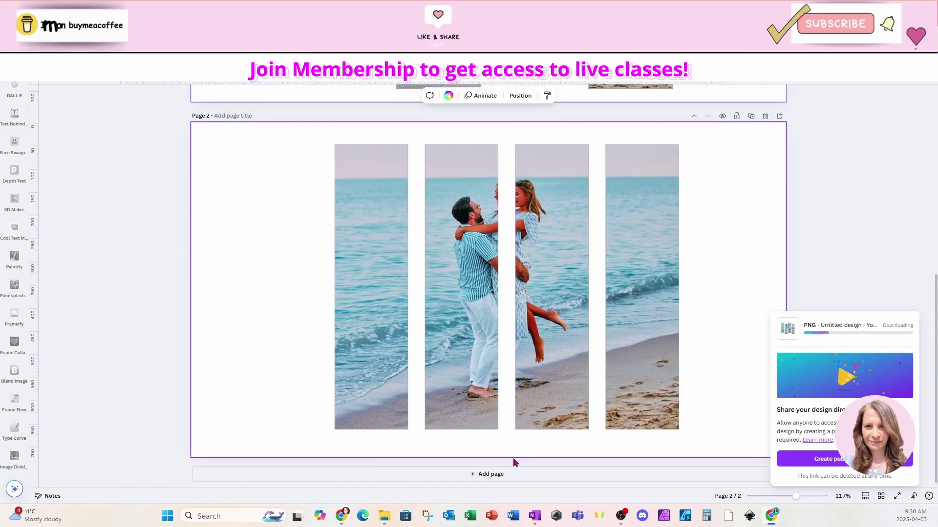
{"action": "left_click", "coordinate": [506, 477]}
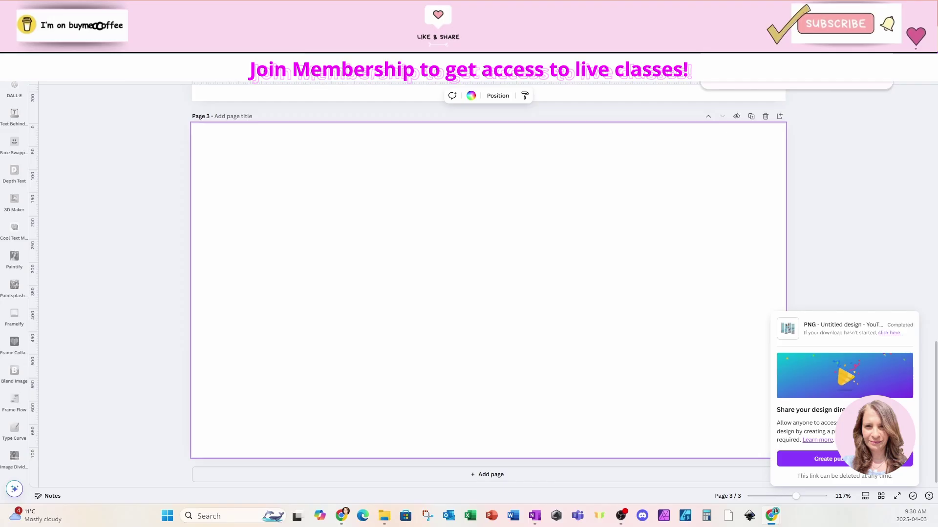
{"action": "left_click_drag", "start_coordinate": [805, 87], "coordinate": [461, 296]}
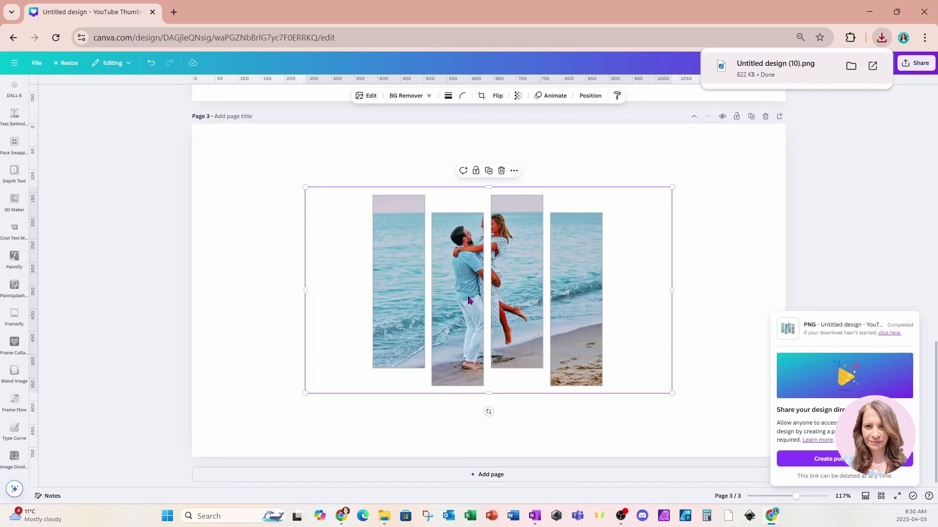
Step: Give the strips image a drop shadow (intensity 58, distance 24) and crop its empty side margins
{"action": "left_click", "coordinate": [368, 96]}
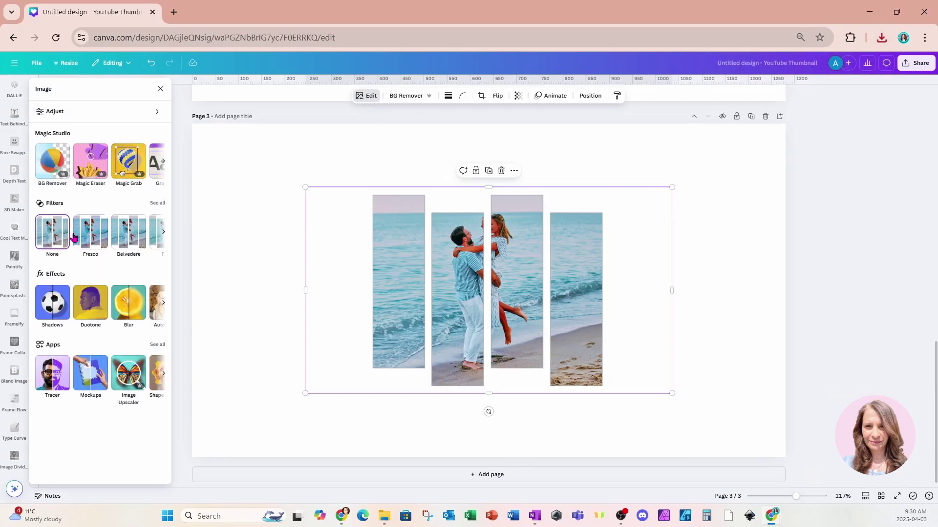
{"action": "left_click", "coordinate": [57, 311]}
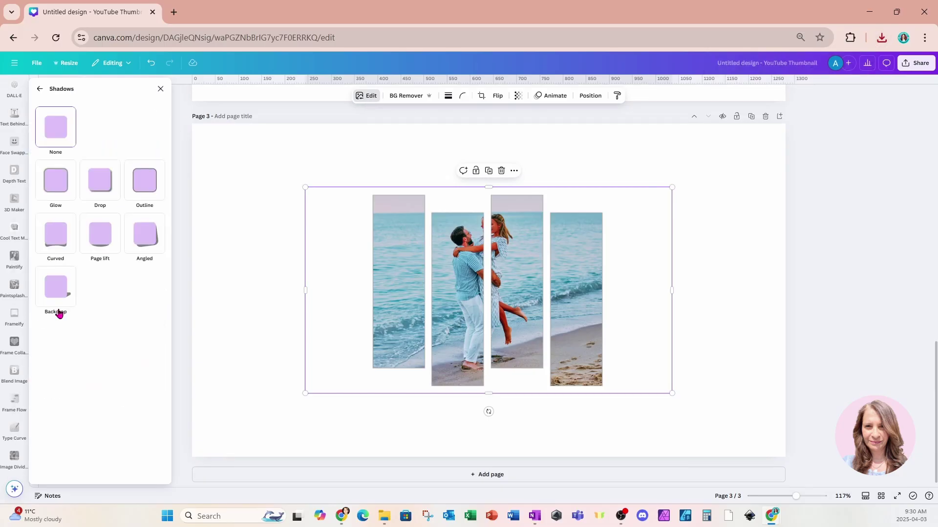
{"action": "left_click", "coordinate": [94, 192]}
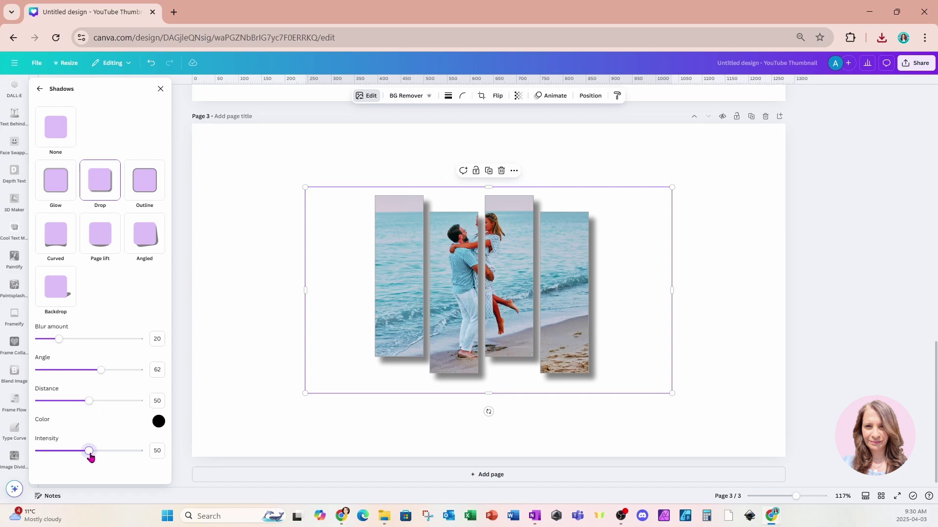
{"action": "left_click_drag", "start_coordinate": [91, 455], "coordinate": [98, 456]}
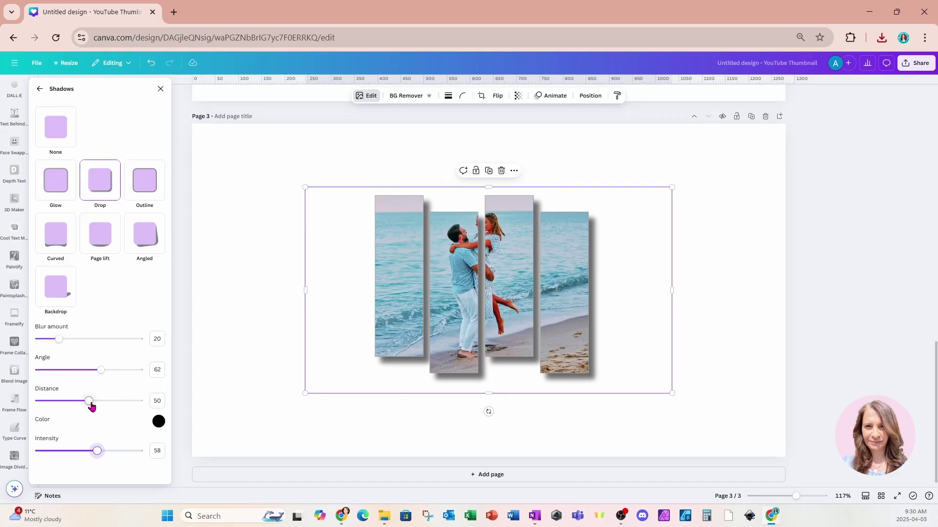
{"action": "left_click_drag", "start_coordinate": [91, 407], "coordinate": [58, 409]}
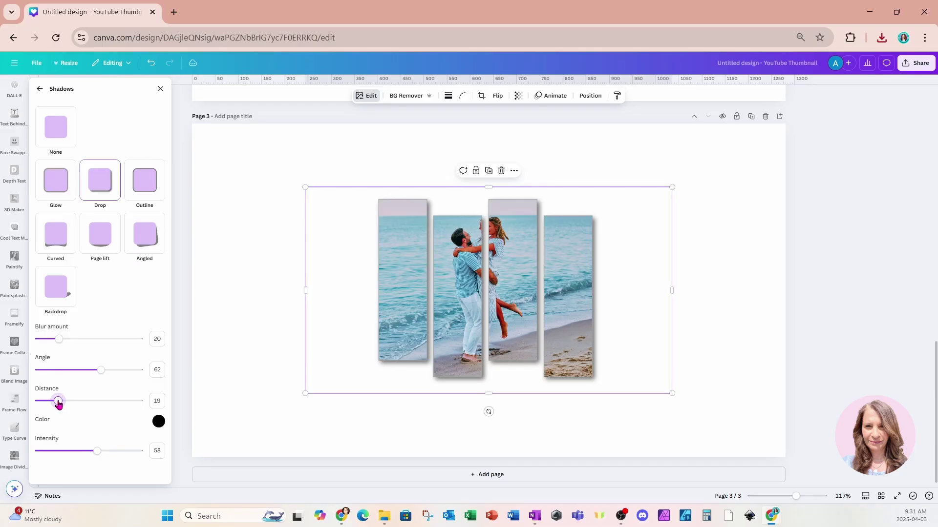
{"action": "left_click_drag", "start_coordinate": [60, 407], "coordinate": [64, 407]}
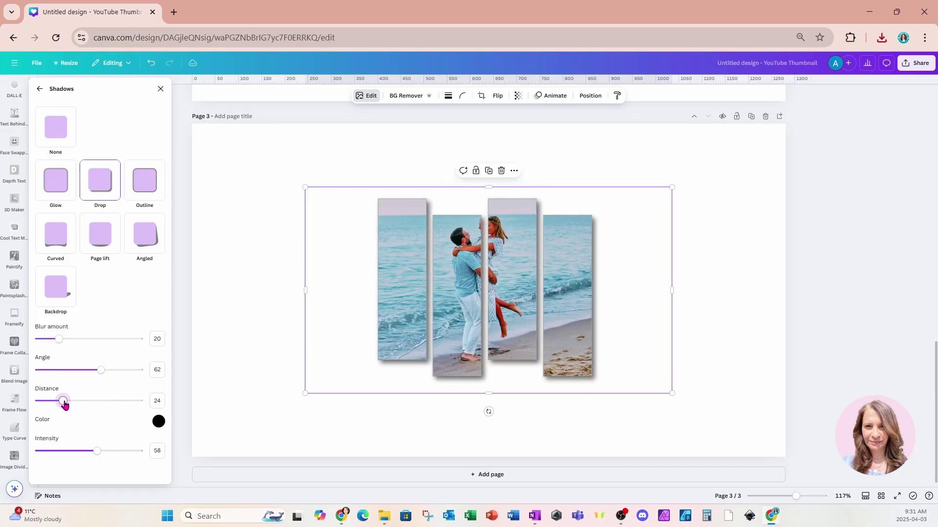
{"action": "left_click_drag", "start_coordinate": [305, 289], "coordinate": [350, 289]}
{"action": "left_click_drag", "start_coordinate": [671, 289], "coordinate": [606, 291]}
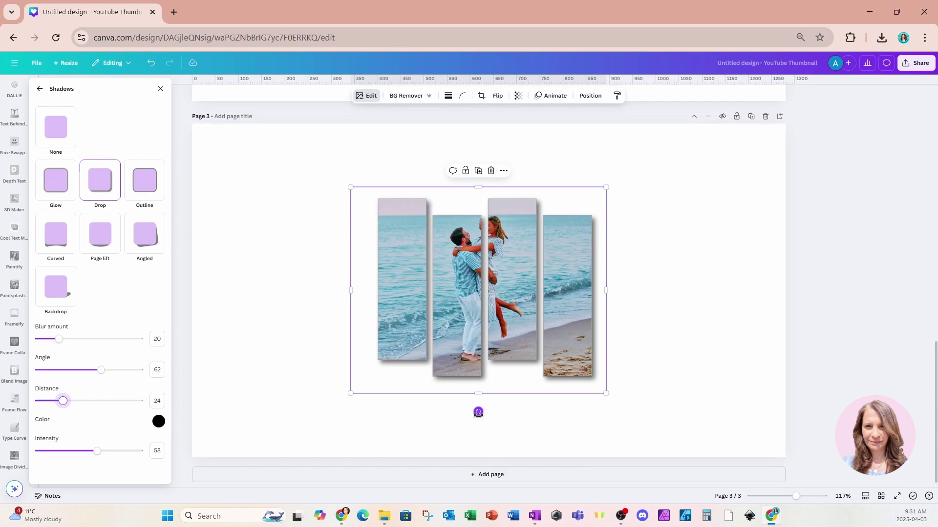
Step: Tilt the strips to about -8°, enlarge them, and move them left and up
{"action": "left_click_drag", "start_coordinate": [478, 413], "coordinate": [523, 420]}
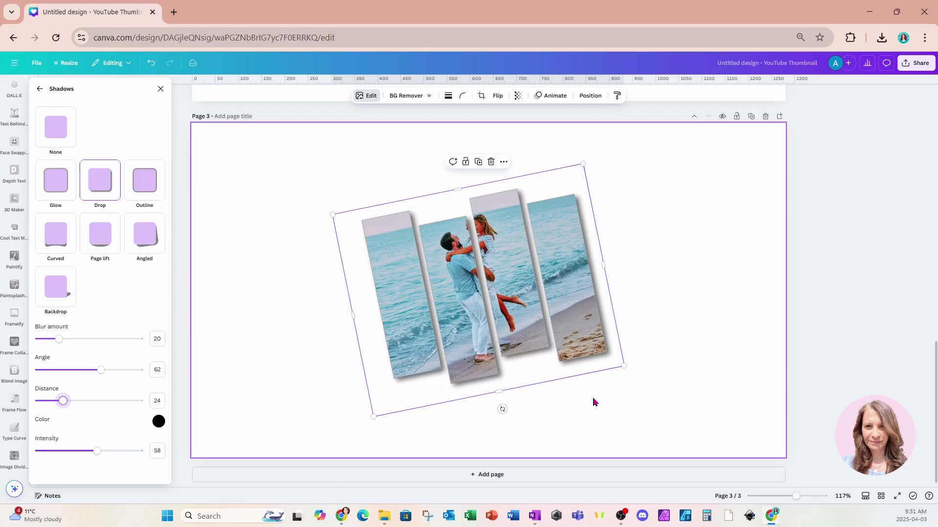
{"action": "left_click_drag", "start_coordinate": [624, 367], "coordinate": [759, 406]}
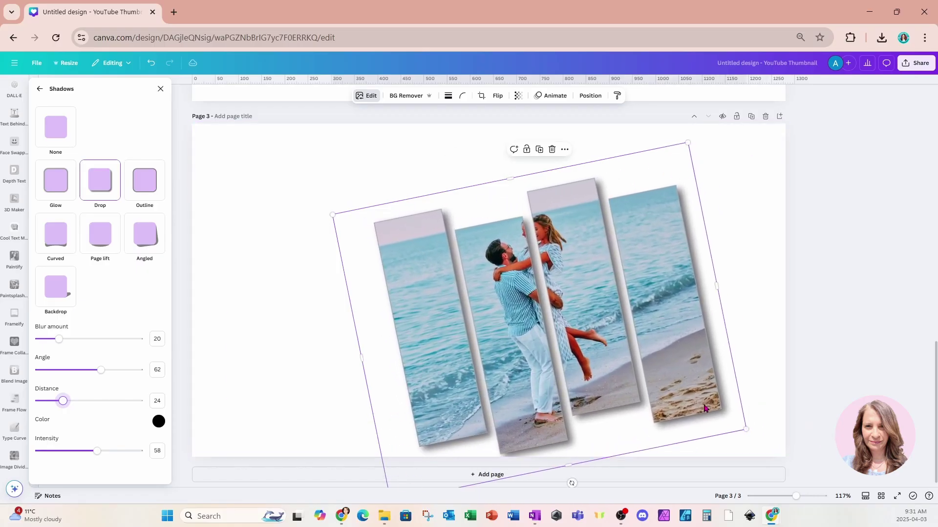
{"action": "left_click_drag", "start_coordinate": [701, 404], "coordinate": [650, 393]}
Step: Set the page background to the blue-grey swatch from the photo colours
{"action": "left_click", "coordinate": [728, 205]}
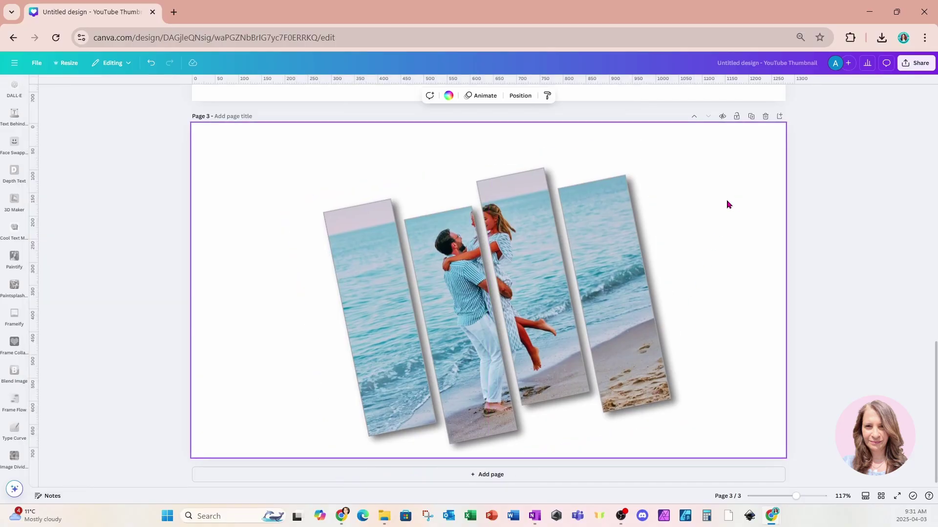
{"action": "left_click", "coordinate": [447, 96]}
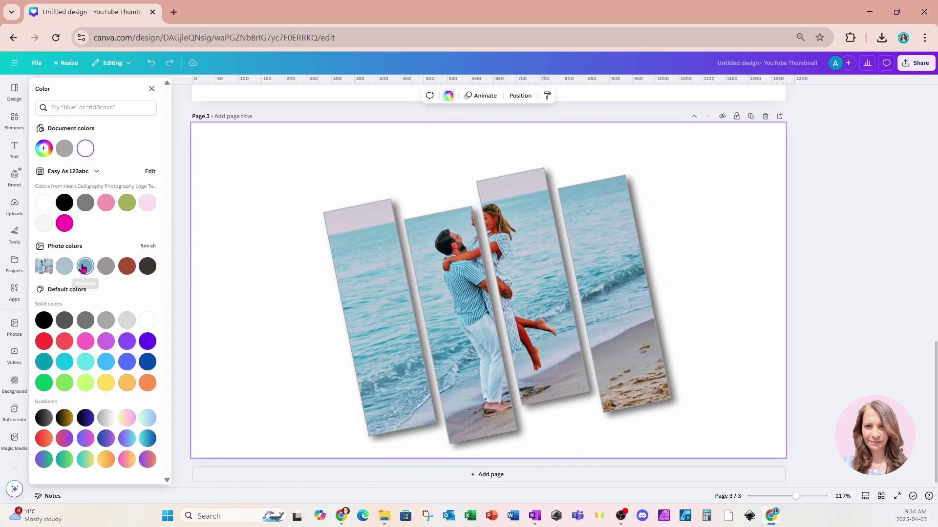
{"action": "left_click", "coordinate": [84, 268]}
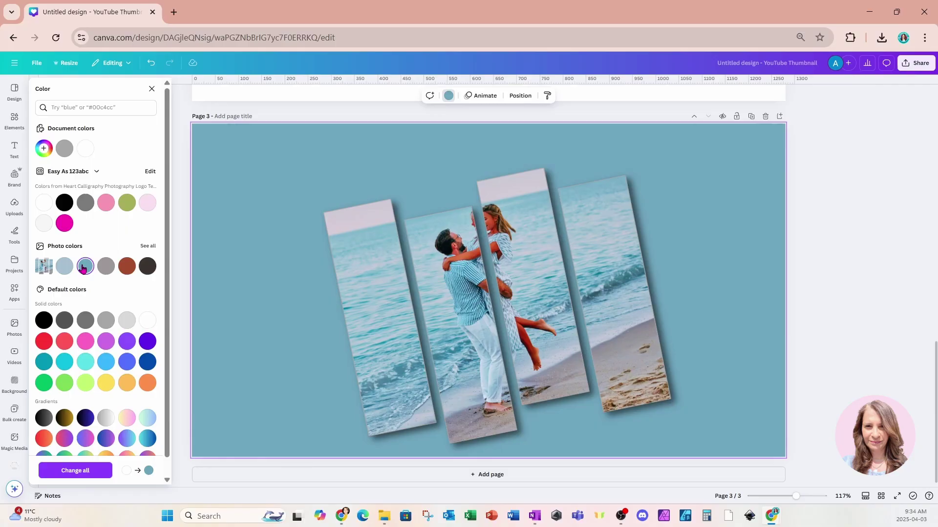
{"action": "left_click", "coordinate": [14, 149]}
Step: Add a heading in the Feeling Passionate font with white text
{"action": "left_click", "coordinate": [94, 175]}
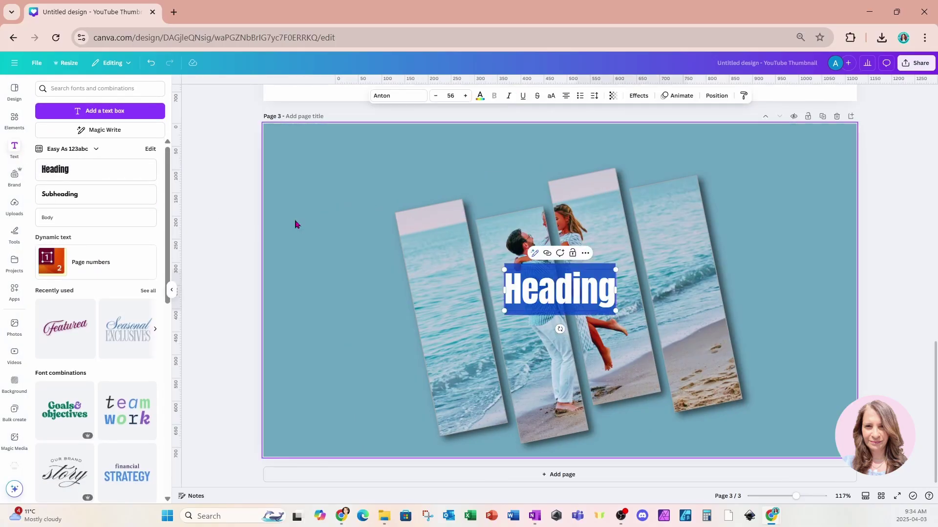
{"action": "left_click", "coordinate": [379, 96]}
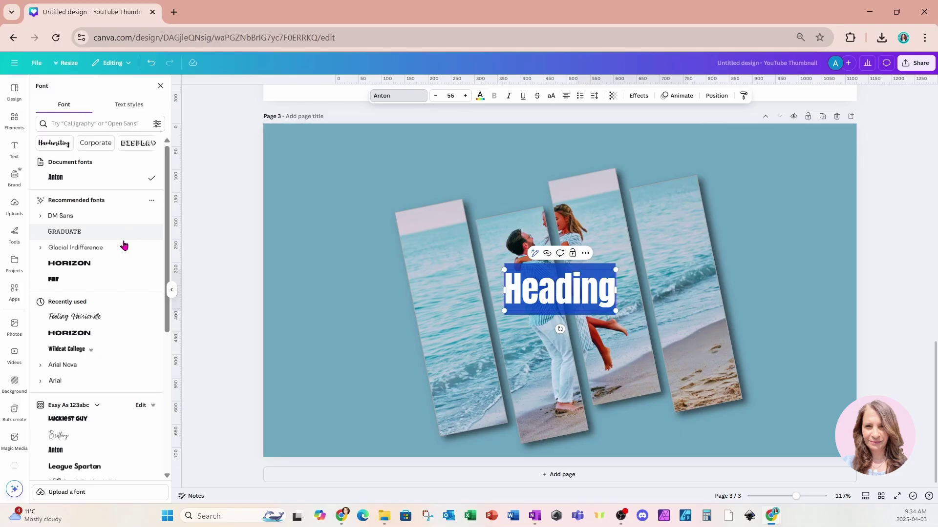
{"action": "left_click", "coordinate": [90, 318]}
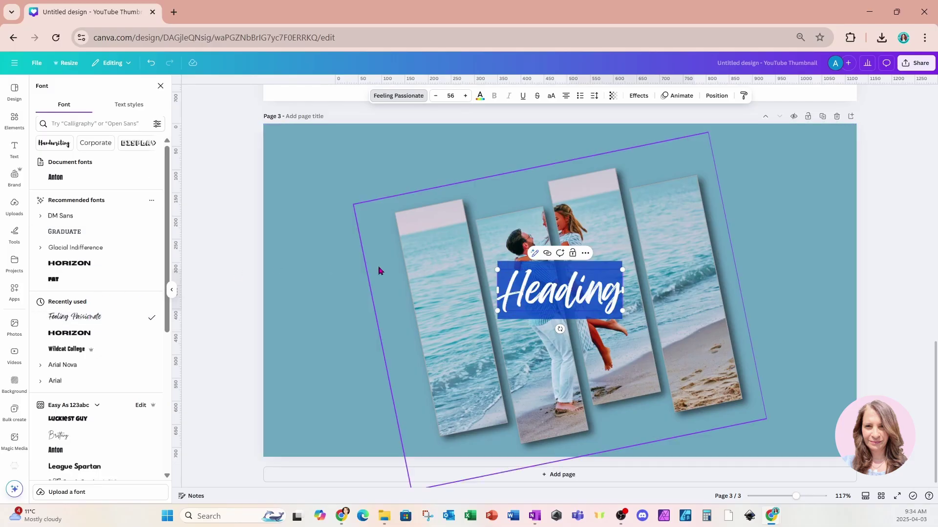
{"action": "left_click", "coordinate": [479, 95]}
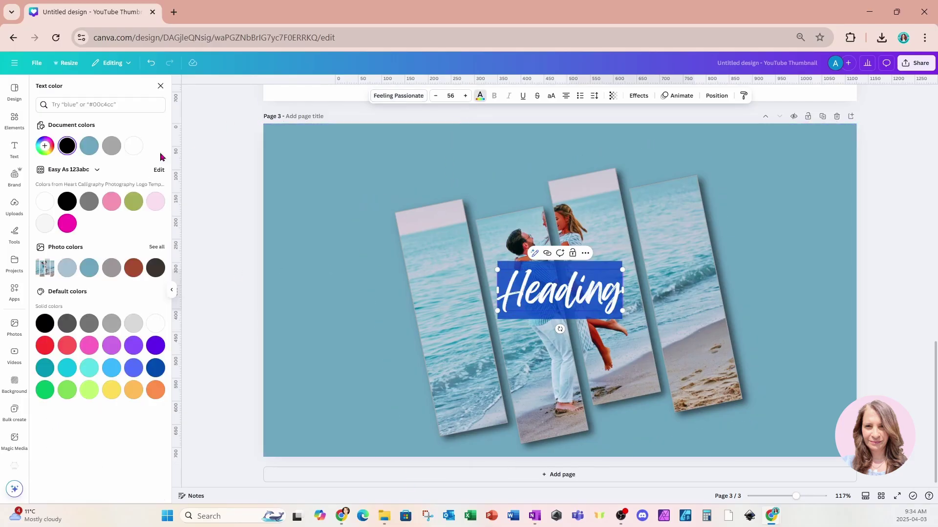
{"action": "left_click", "coordinate": [45, 201]}
{"action": "left_click", "coordinate": [777, 267]}
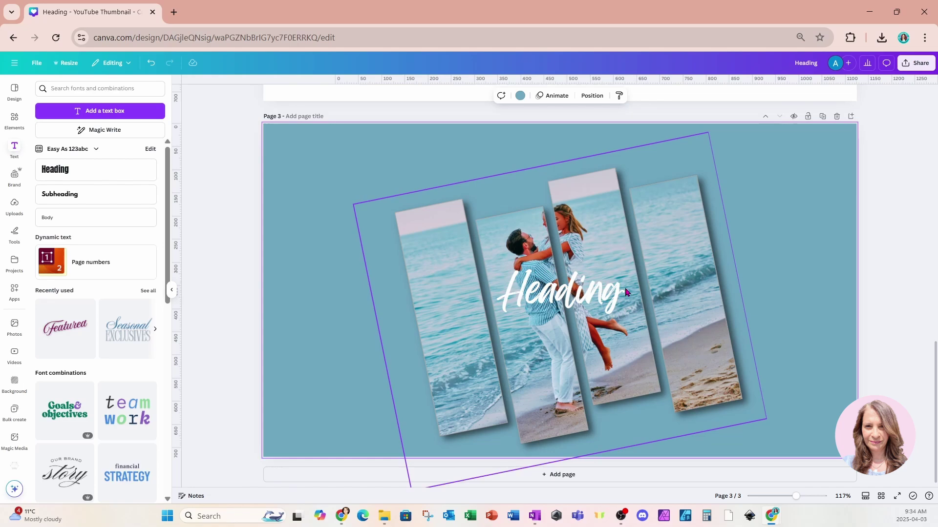
Step: Move the heading to the top, change its text to 'Love', and tilt it slightly
{"action": "left_click_drag", "start_coordinate": [596, 288], "coordinate": [550, 170]}
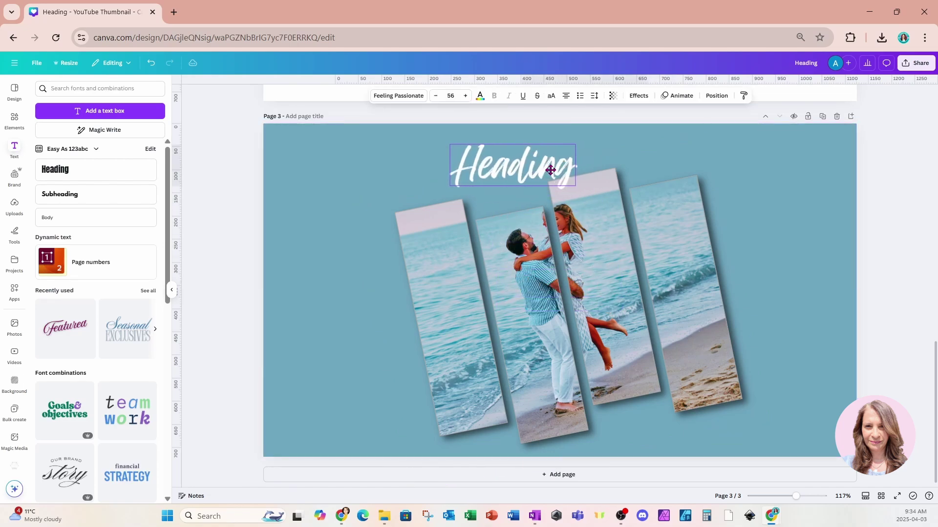
{"action": "double_click", "coordinate": [531, 168]}
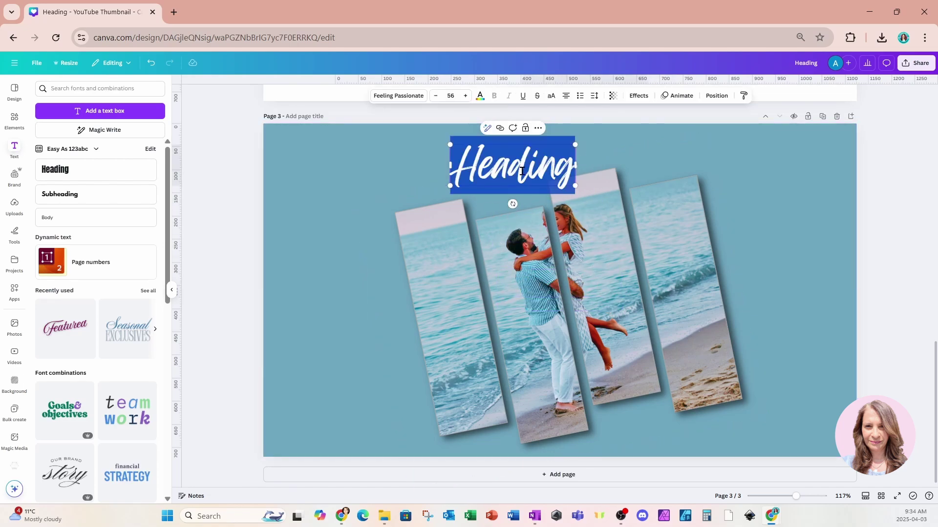
{"action": "type", "text": "Love"}
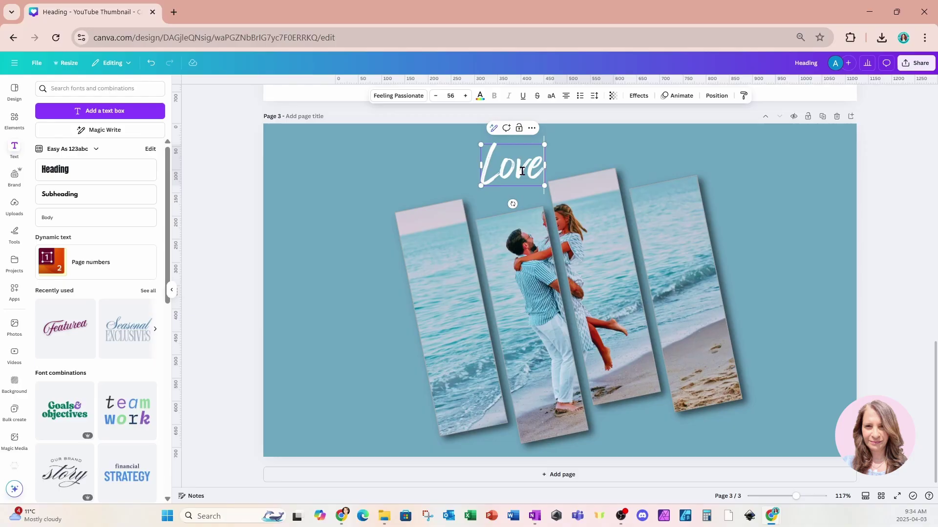
{"action": "left_click_drag", "start_coordinate": [512, 204], "coordinate": [635, 205]}
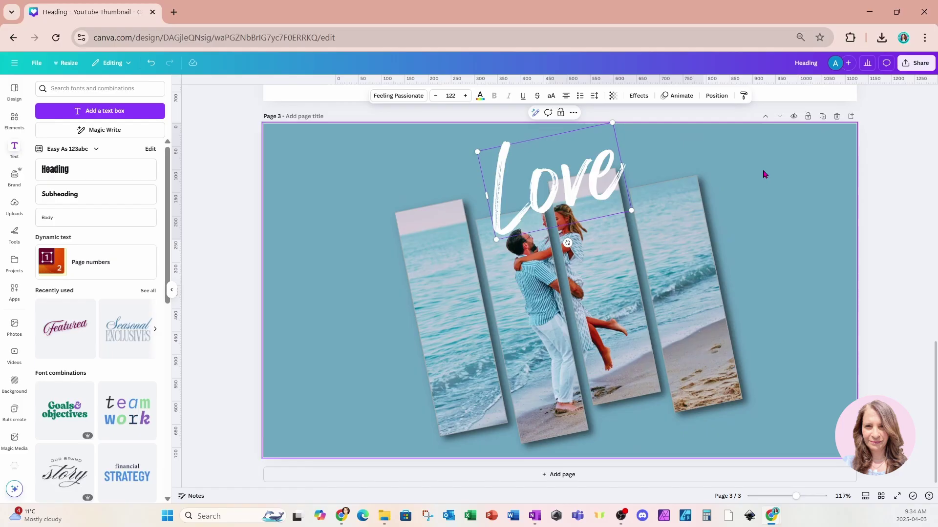
{"action": "left_click_drag", "start_coordinate": [585, 174], "coordinate": [573, 170]}
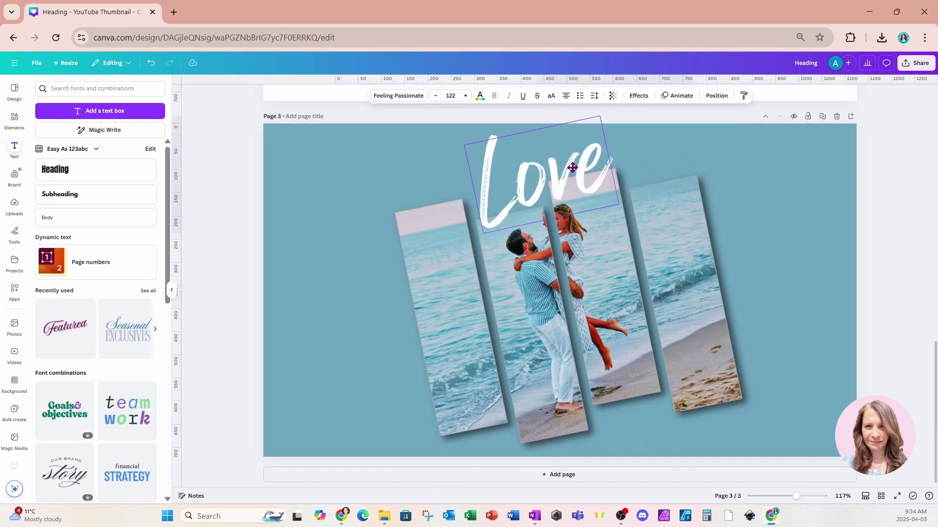
Step: Give 'Love' a black shadow with transparency 88 and blur 26
{"action": "left_click", "coordinate": [636, 96]}
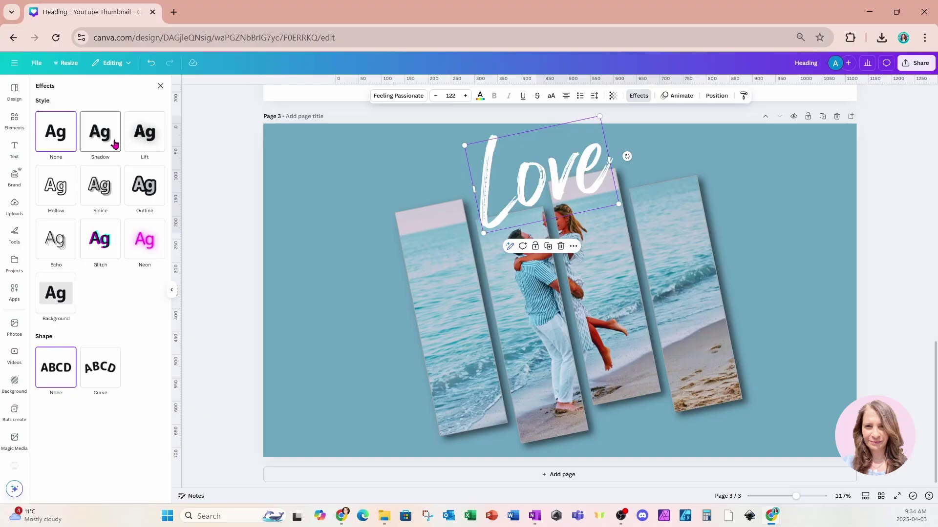
{"action": "left_click", "coordinate": [115, 144]}
{"action": "left_click", "coordinate": [150, 283]}
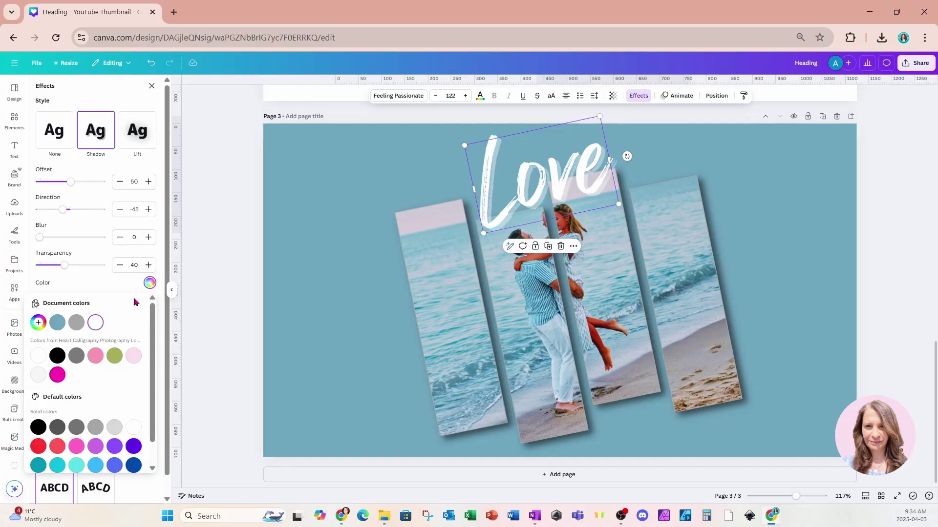
{"action": "left_click", "coordinate": [57, 356]}
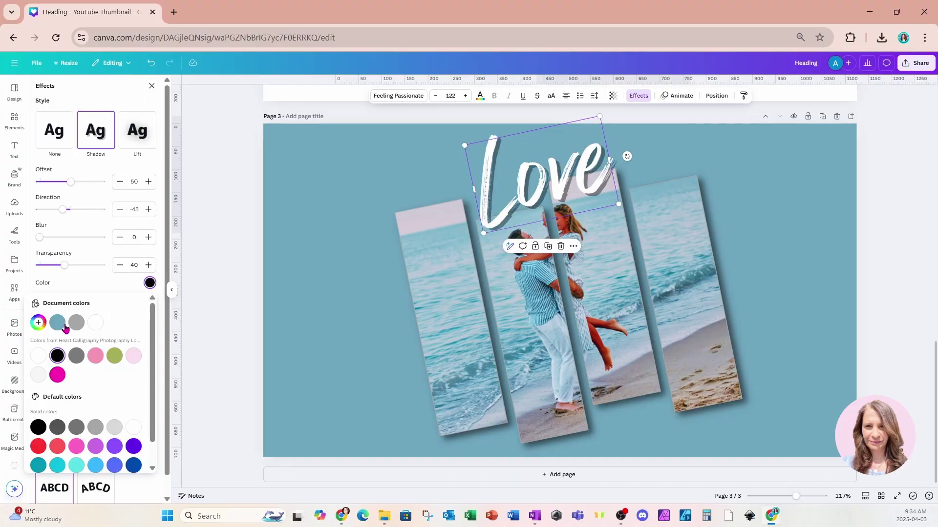
{"action": "left_click_drag", "start_coordinate": [64, 266], "coordinate": [96, 274]}
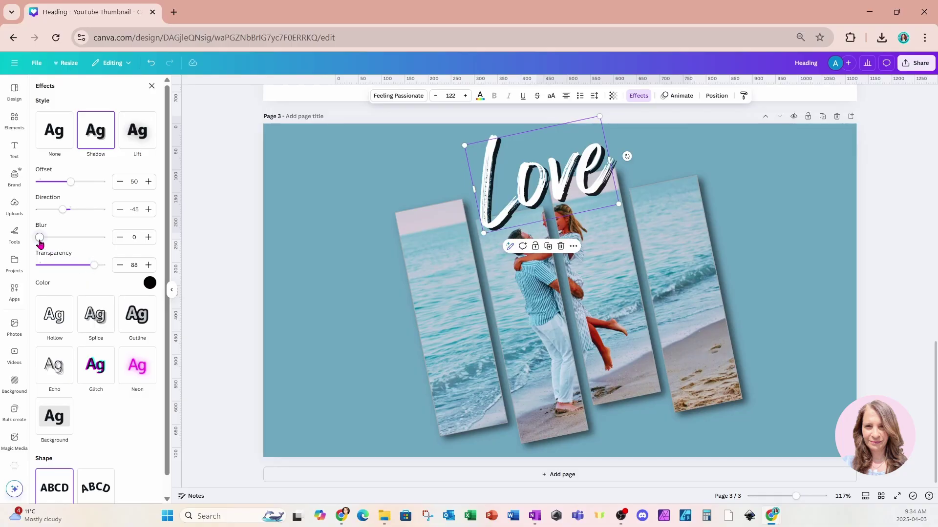
{"action": "left_click_drag", "start_coordinate": [40, 241], "coordinate": [55, 243]}
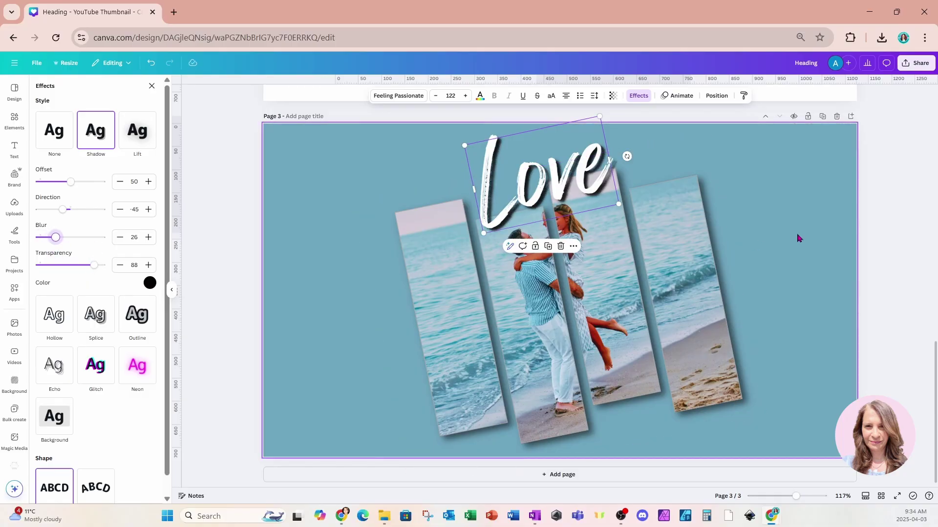